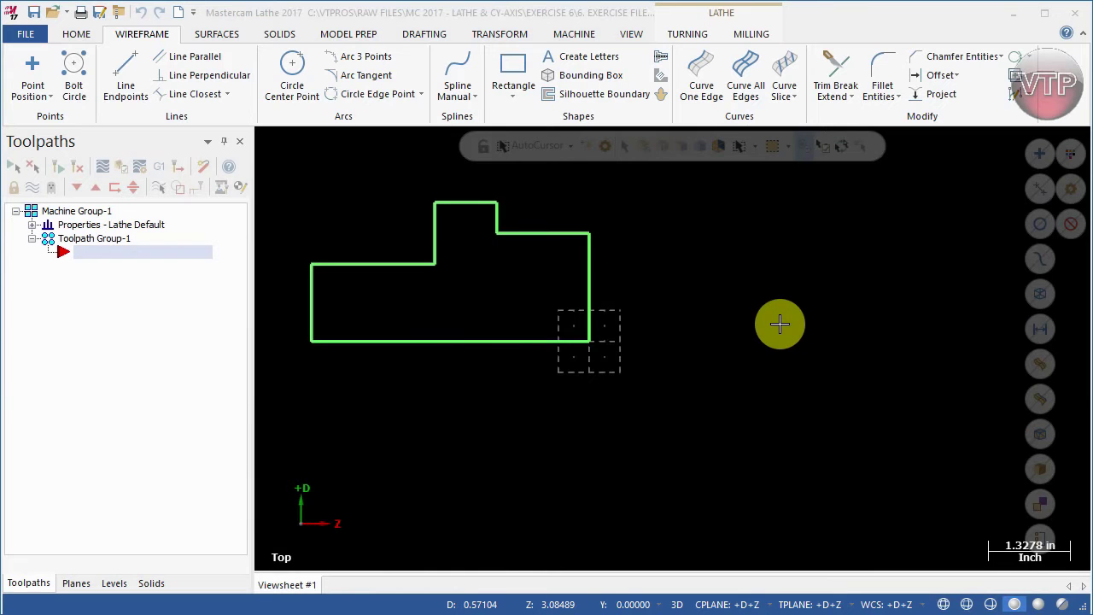
Step: Open the Levels manager to list level 1, FRONT GEOMETRY
click(114, 584)
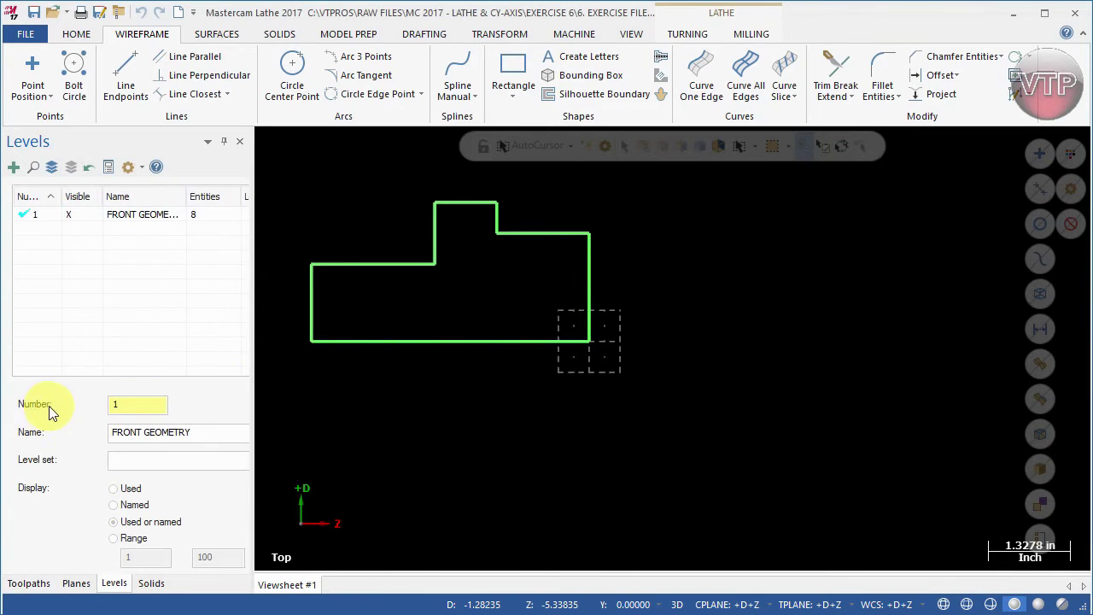
Step: Create level 2 'RIGHT GEOMETRY', make it the active level, and hide level 1
double_click(115, 407)
text(2)
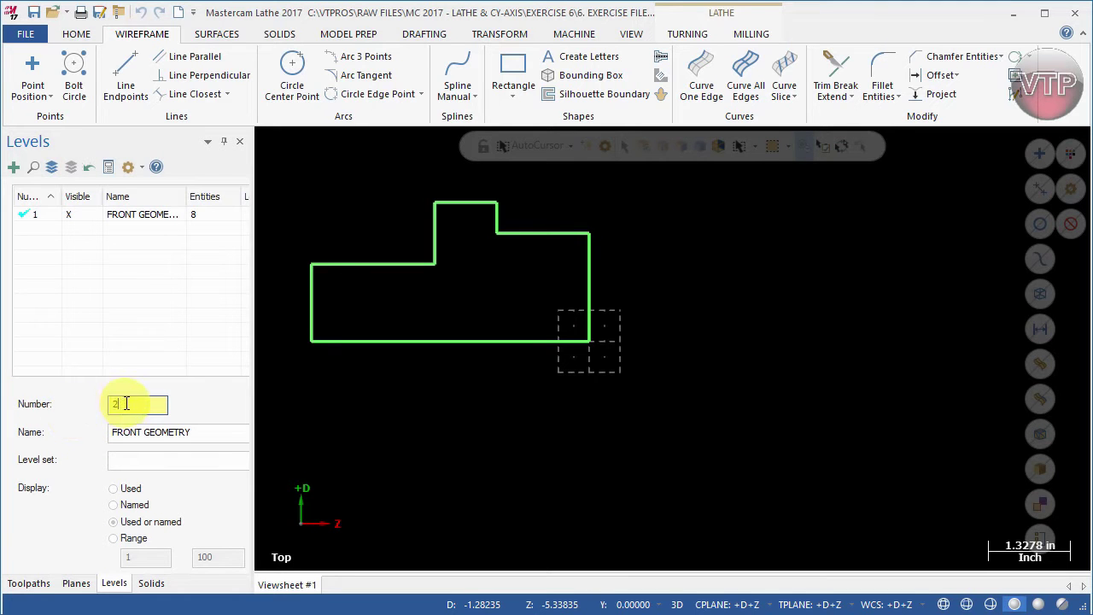
click(129, 432)
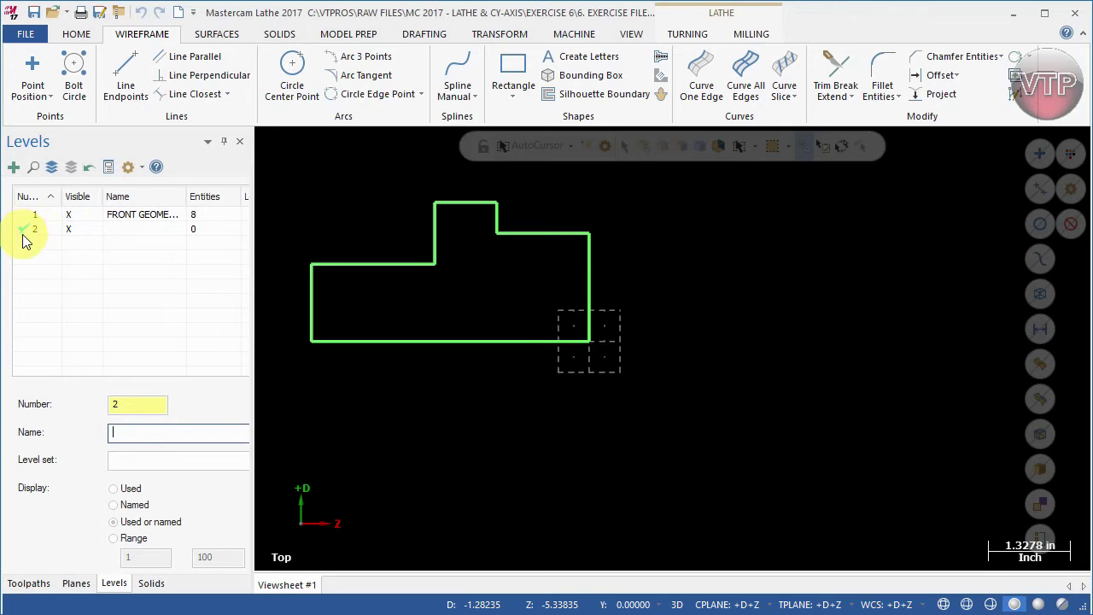
text(RIGHT GEOMETRY)
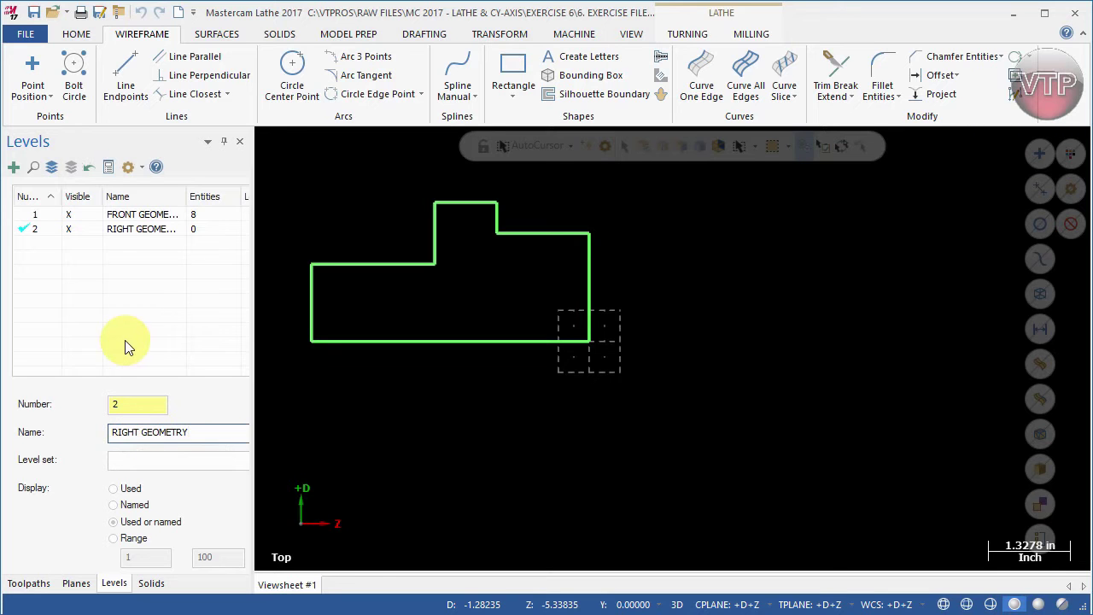
click(21, 230)
click(68, 215)
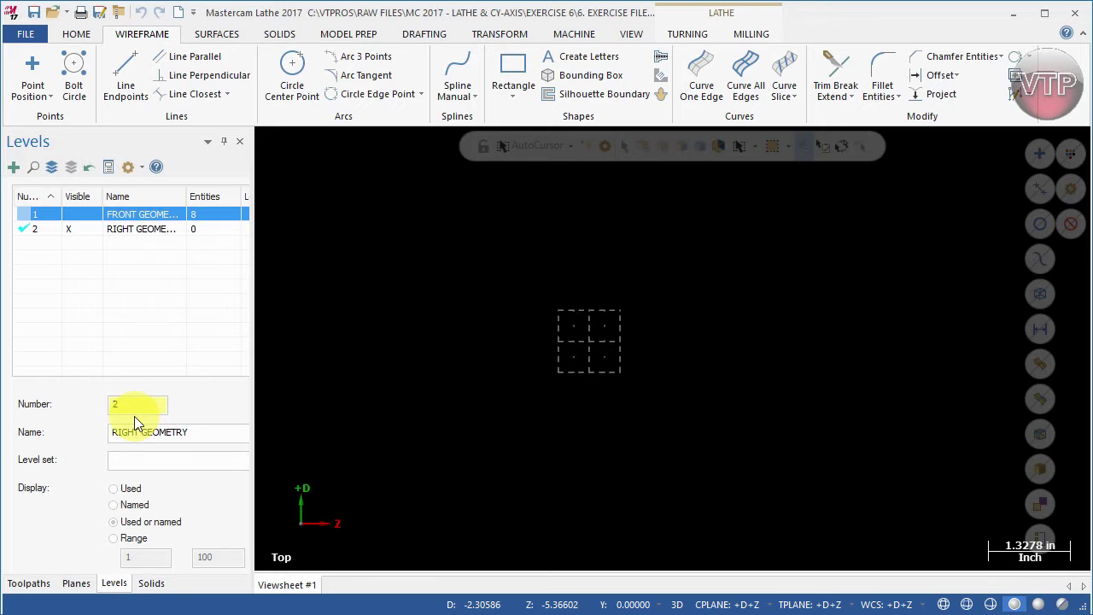
Step: Return to the Toolpaths panel and set the graphics view and planes to Right
click(28, 583)
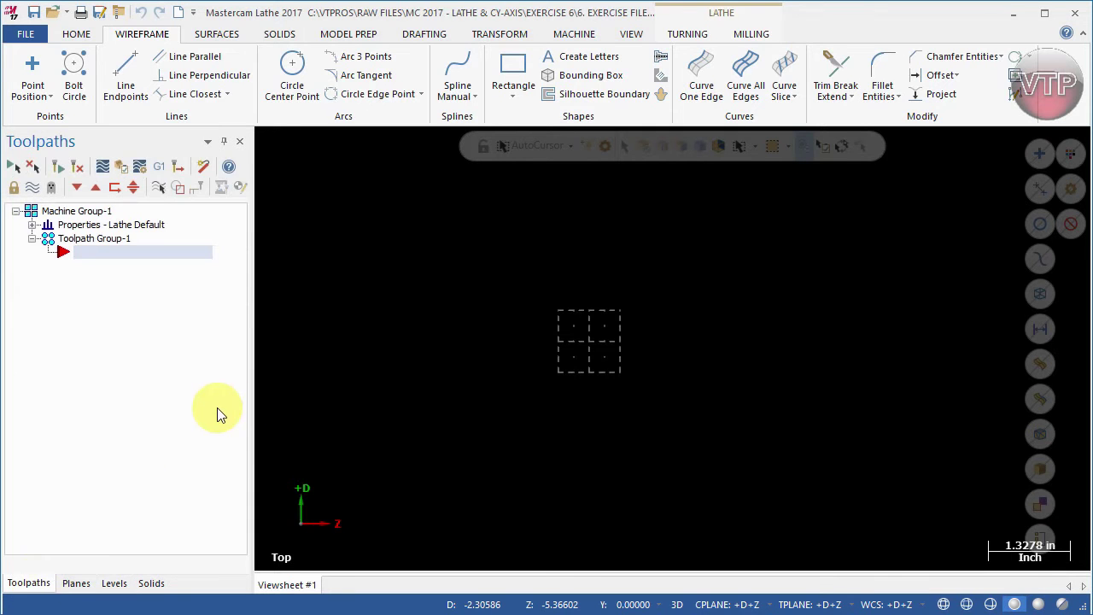
click(634, 34)
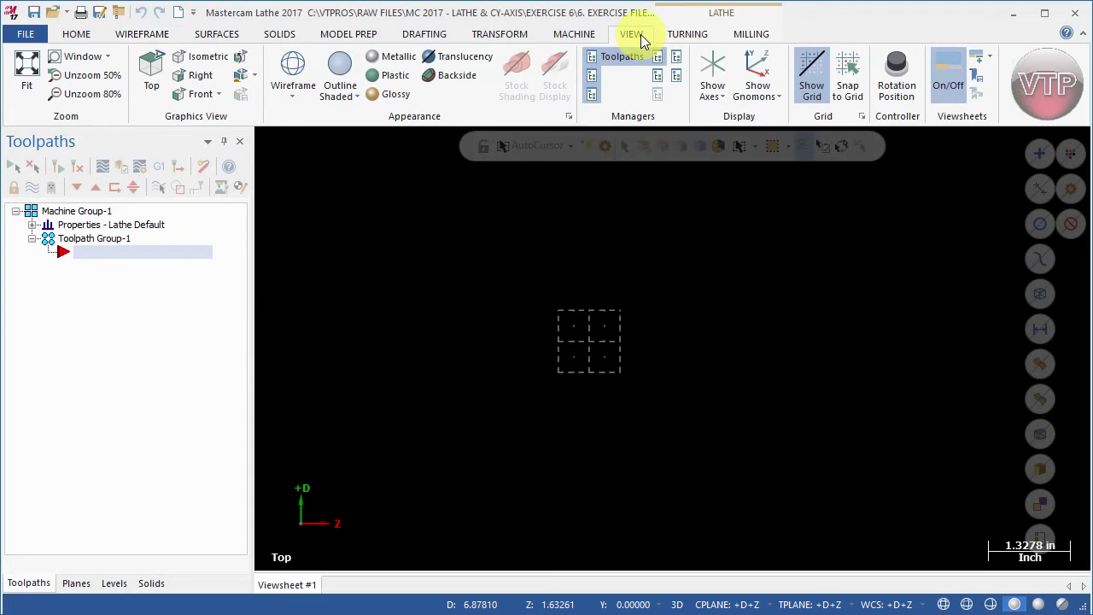
click(199, 75)
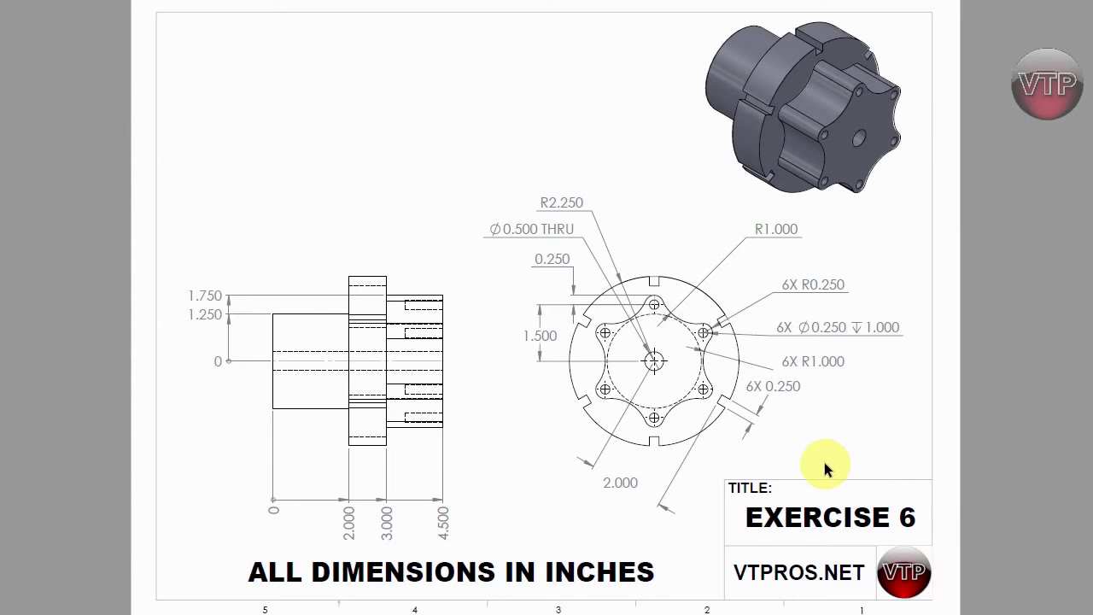
click(686, 387)
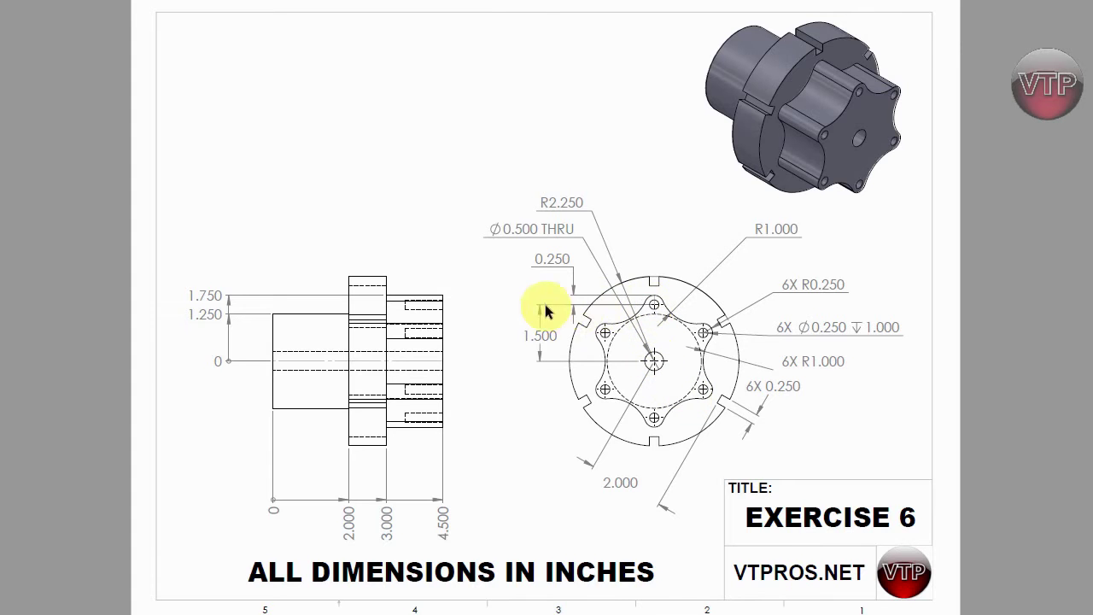
click(948, 14)
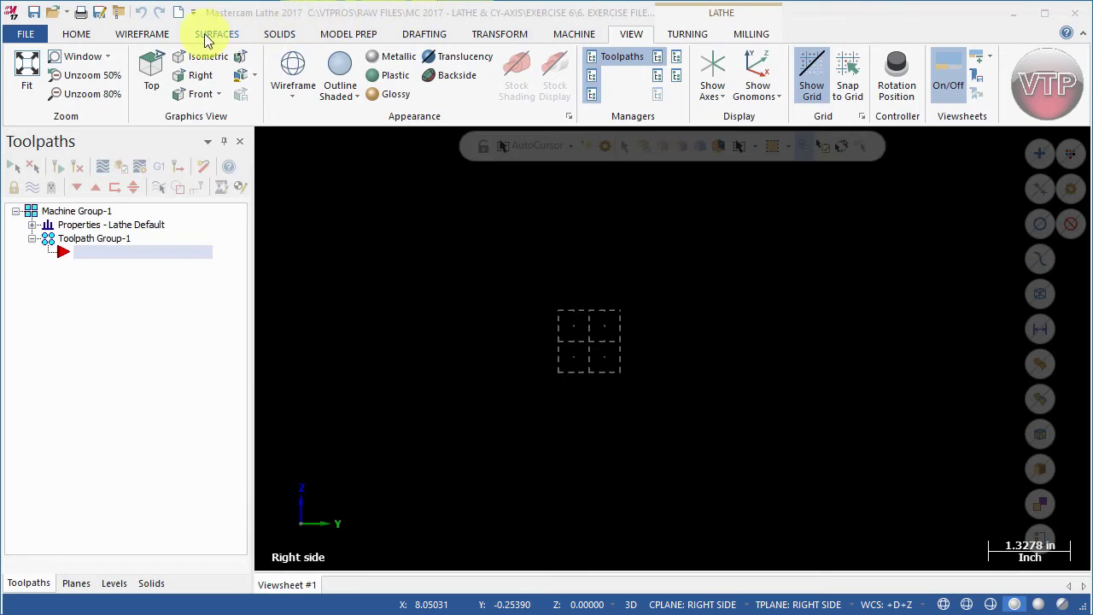
Step: Start the Polygon command from the Wireframe shape list and expand its dialog
click(144, 34)
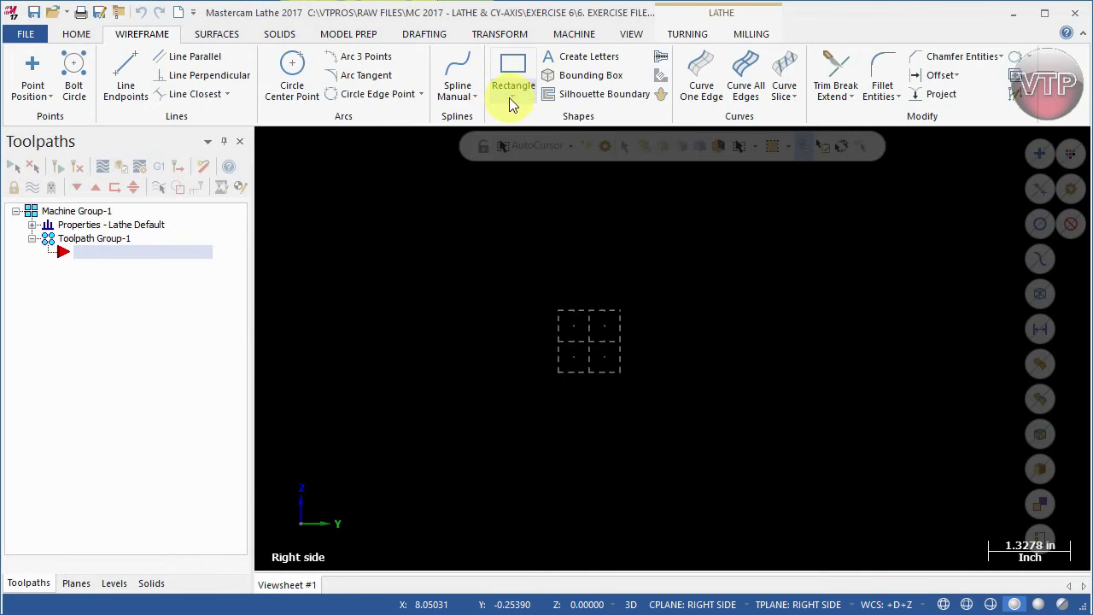
click(512, 101)
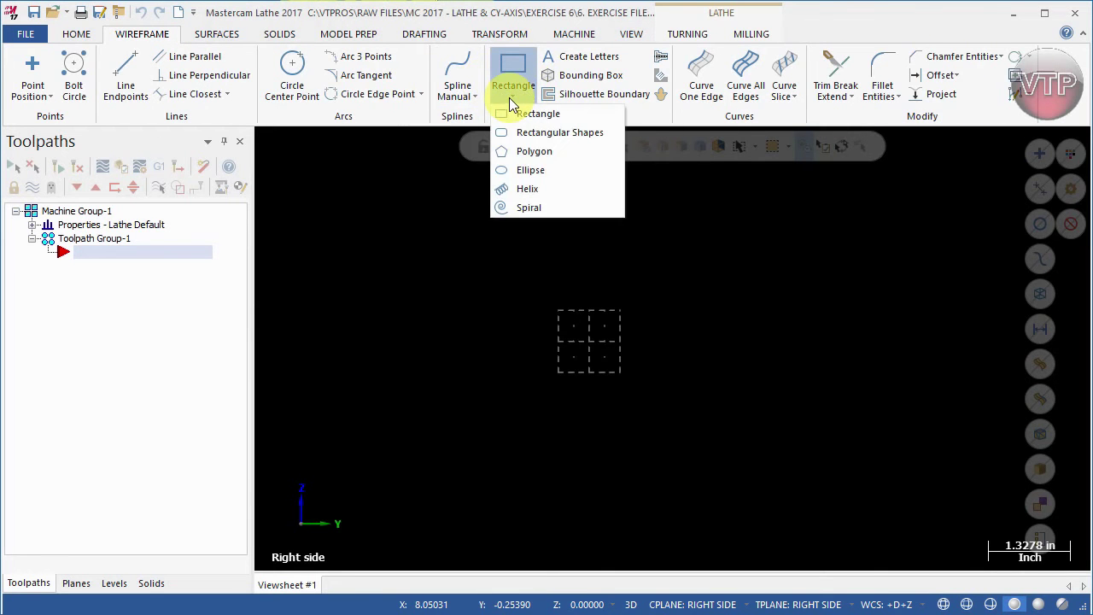
click(521, 154)
drag(149, 125, 163, 198)
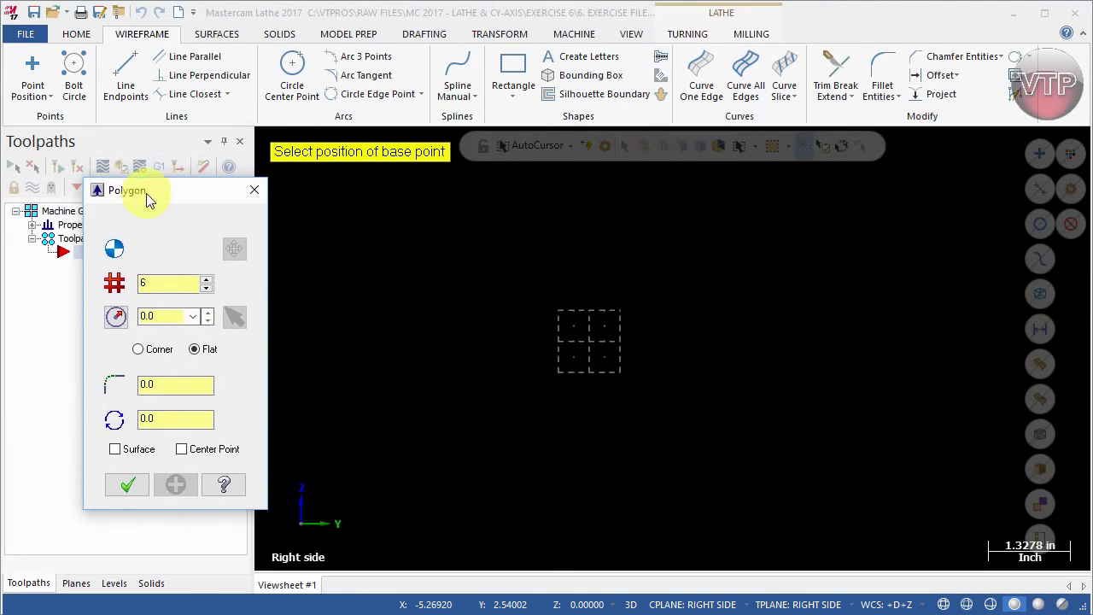
click(96, 190)
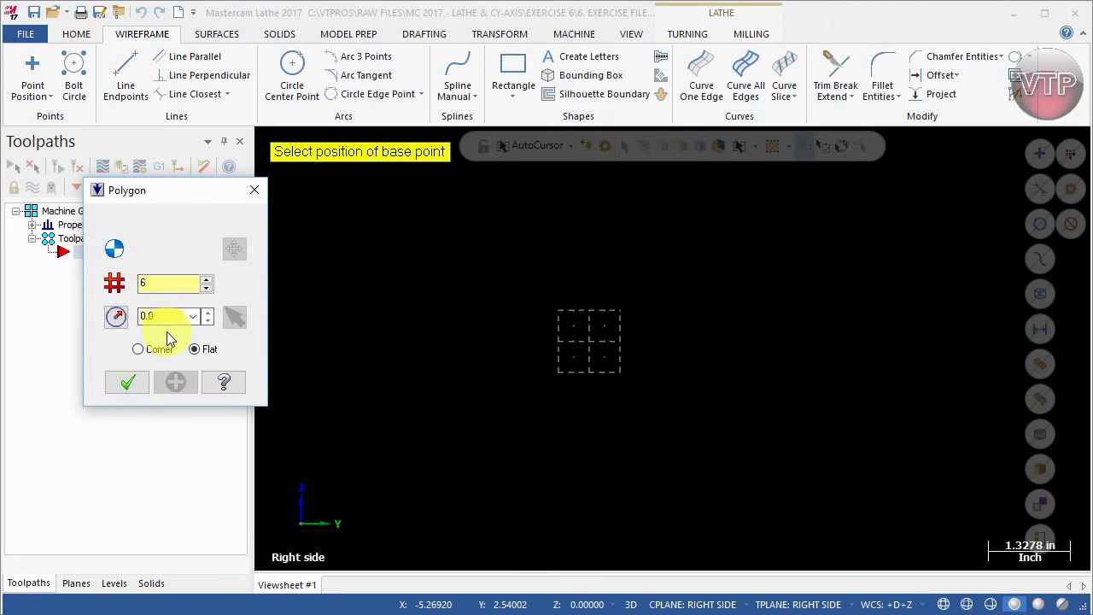
click(96, 191)
Step: Keep 6 sides and enter a 1.5 radius with Flat measurement
click(142, 283)
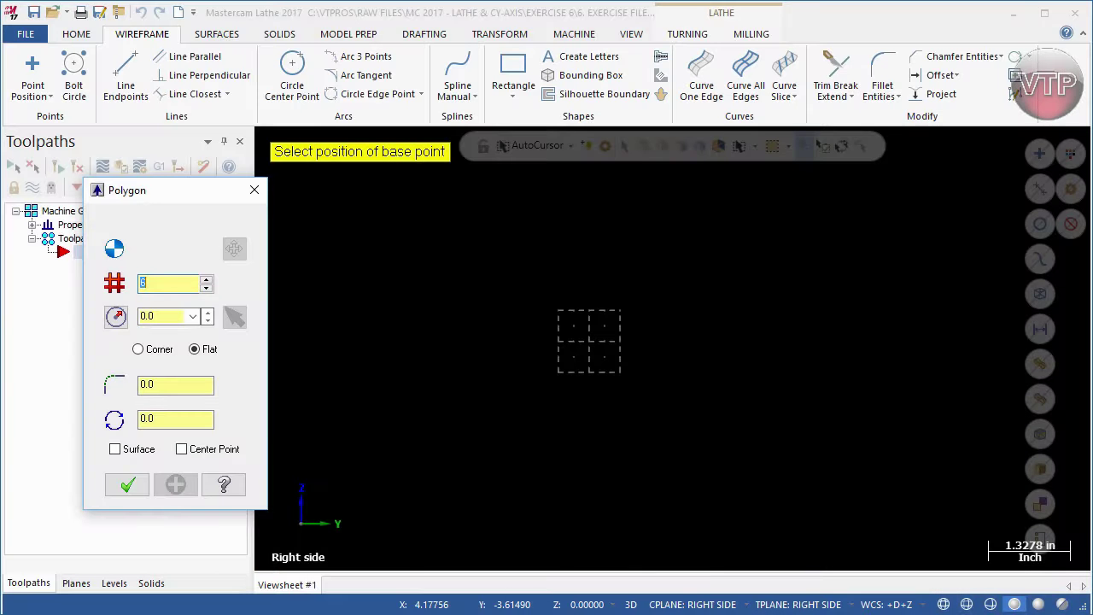
click(165, 316)
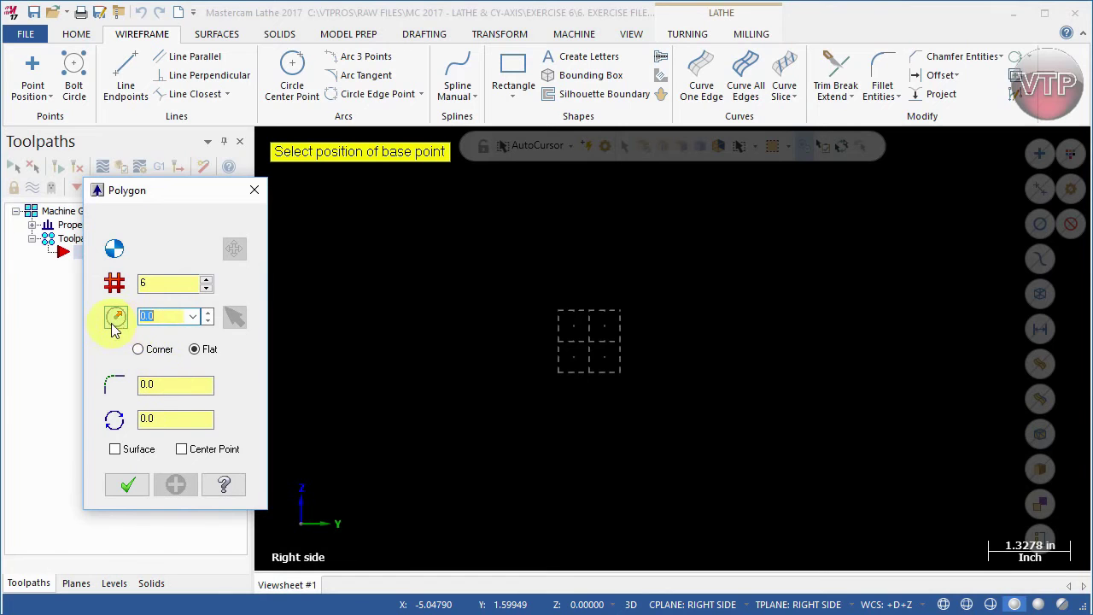
text(1.5)
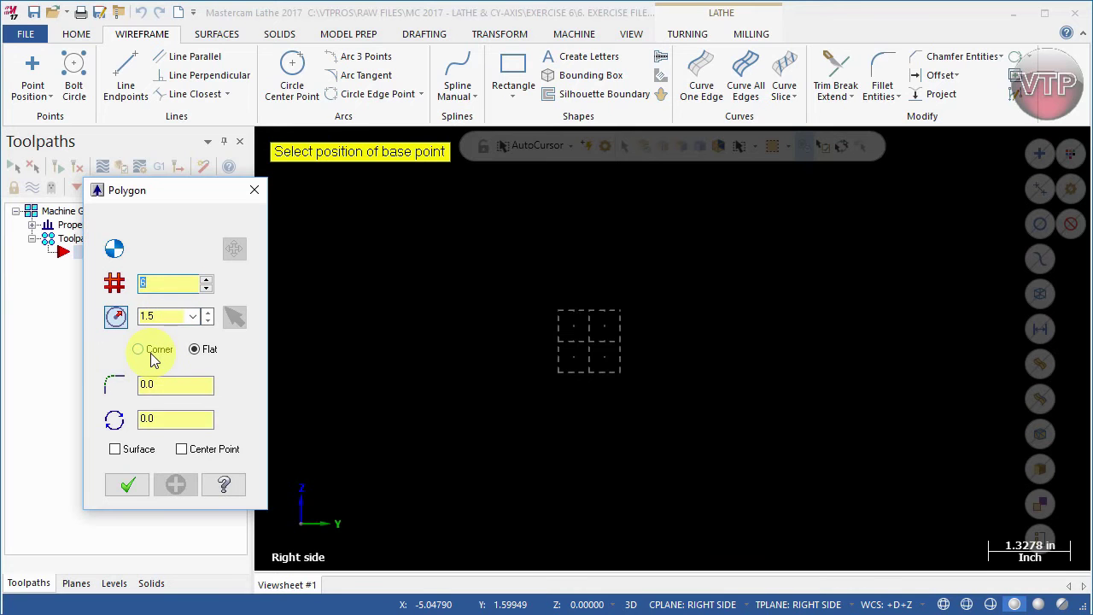
click(150, 352)
click(202, 349)
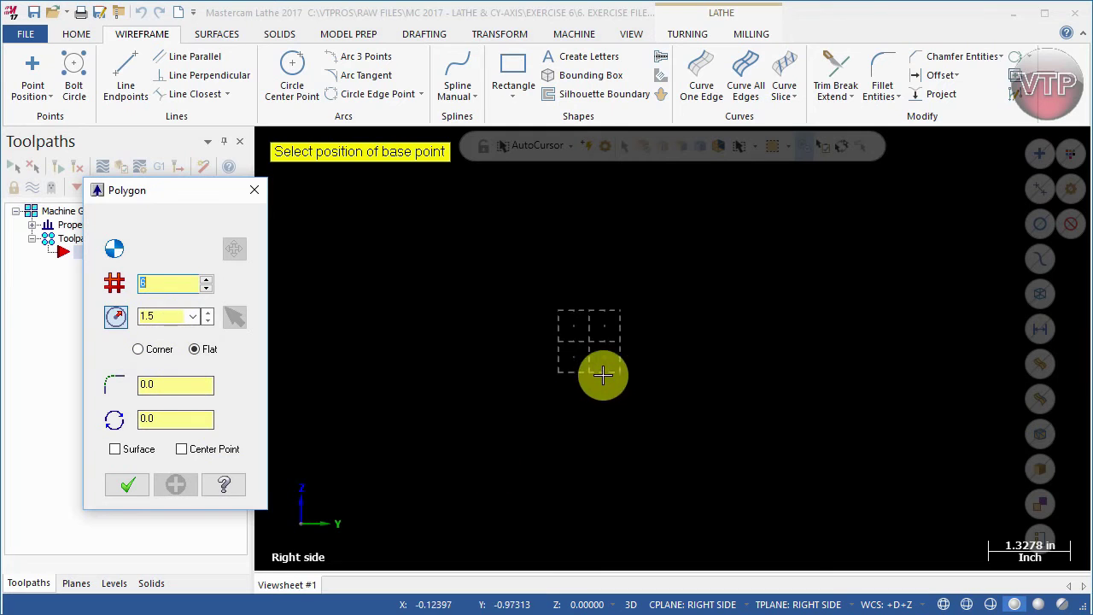
Step: Place the hexagon at the origin, measure to corners, rotate it 30°, and accept
click(589, 340)
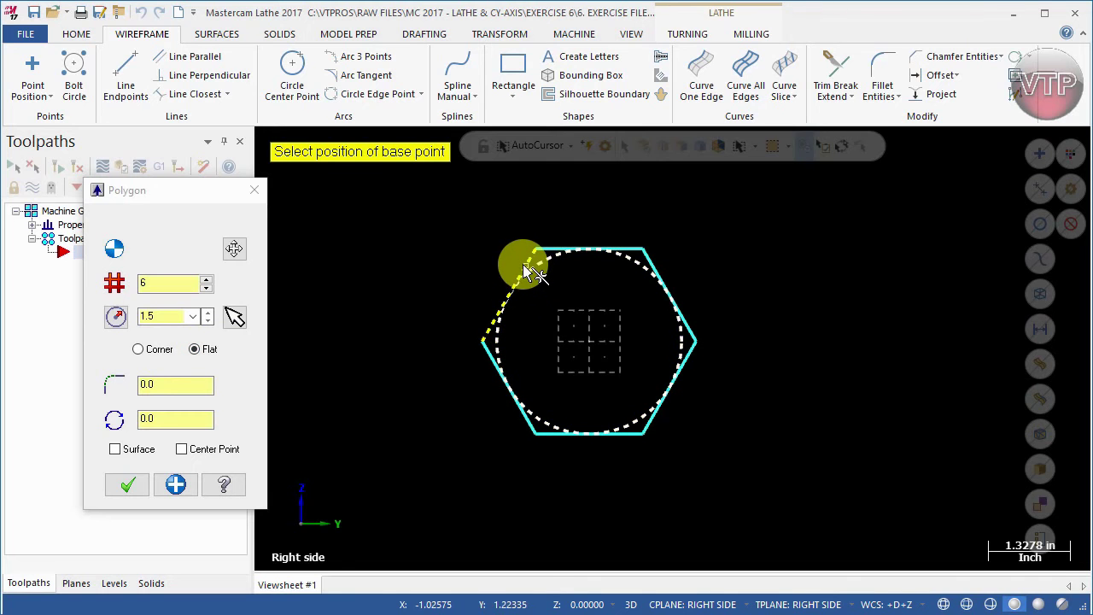
click(152, 349)
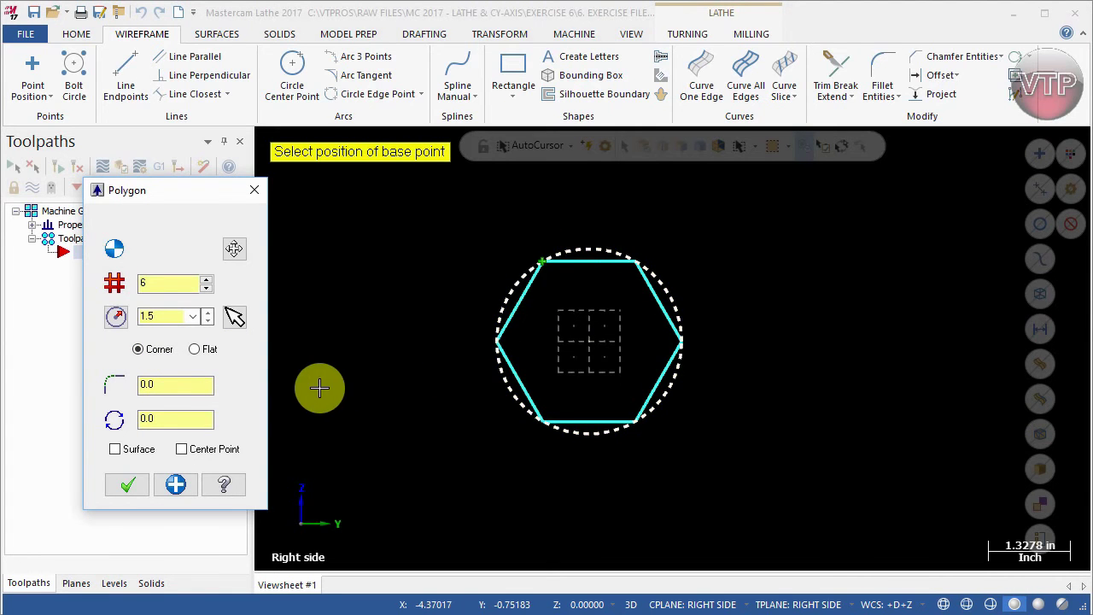
click(145, 349)
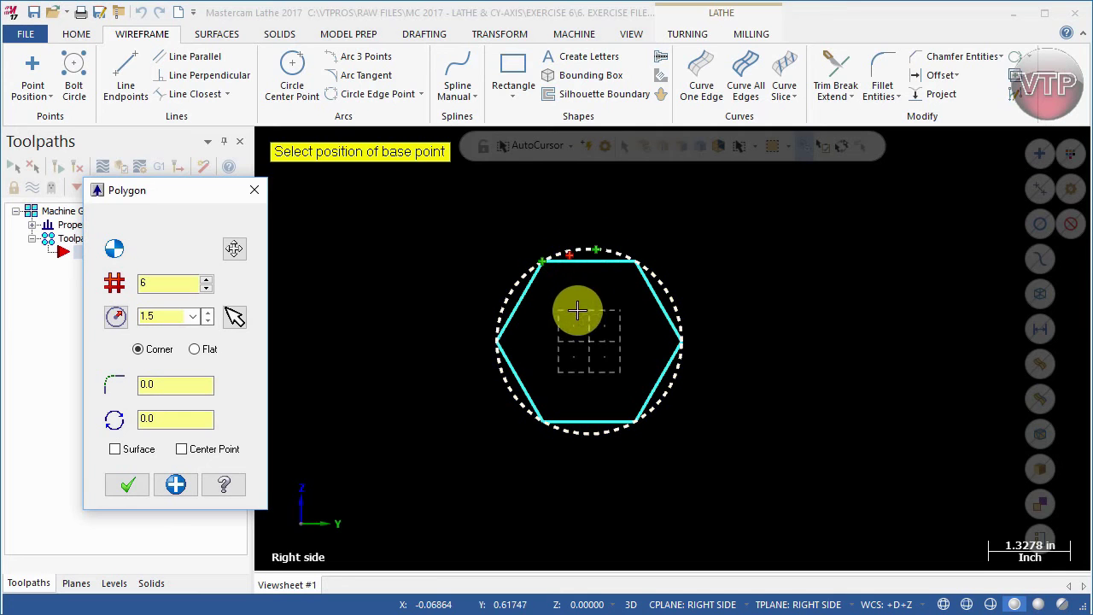
click(116, 419)
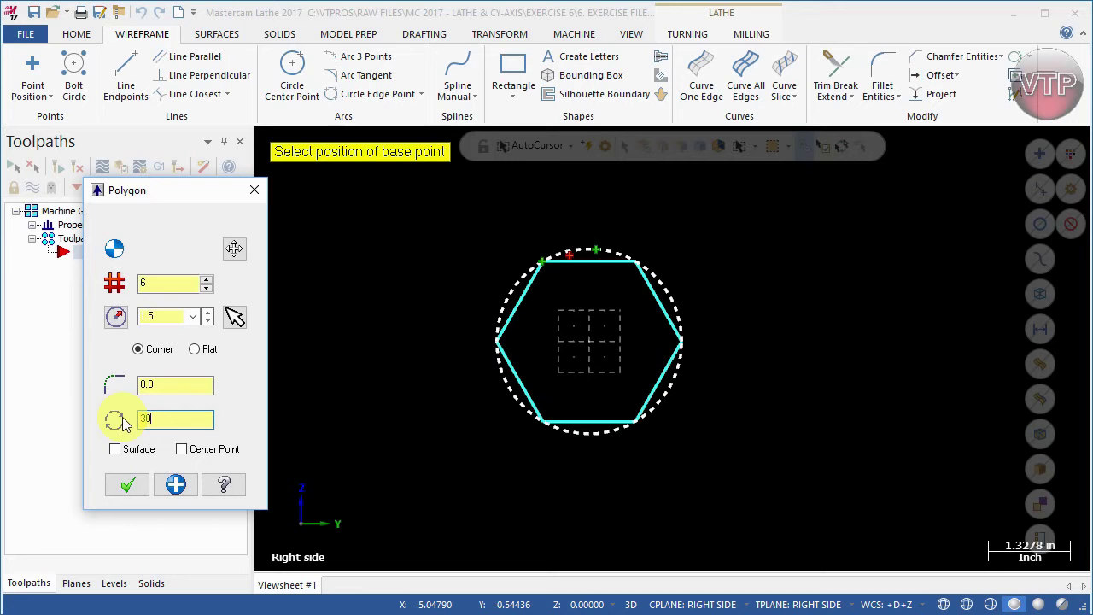
click(175, 384)
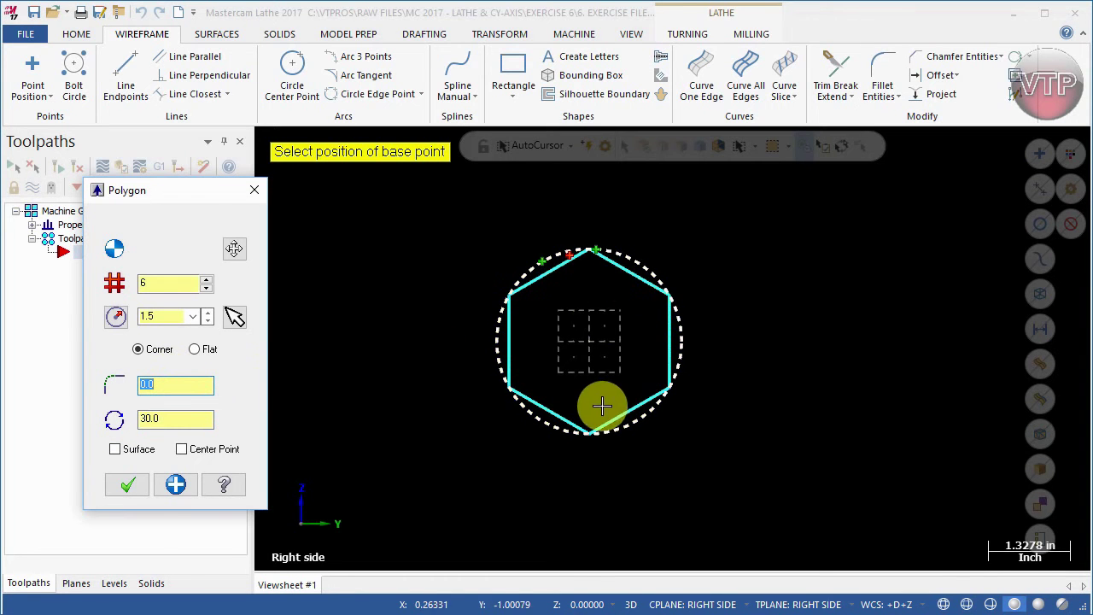
click(127, 485)
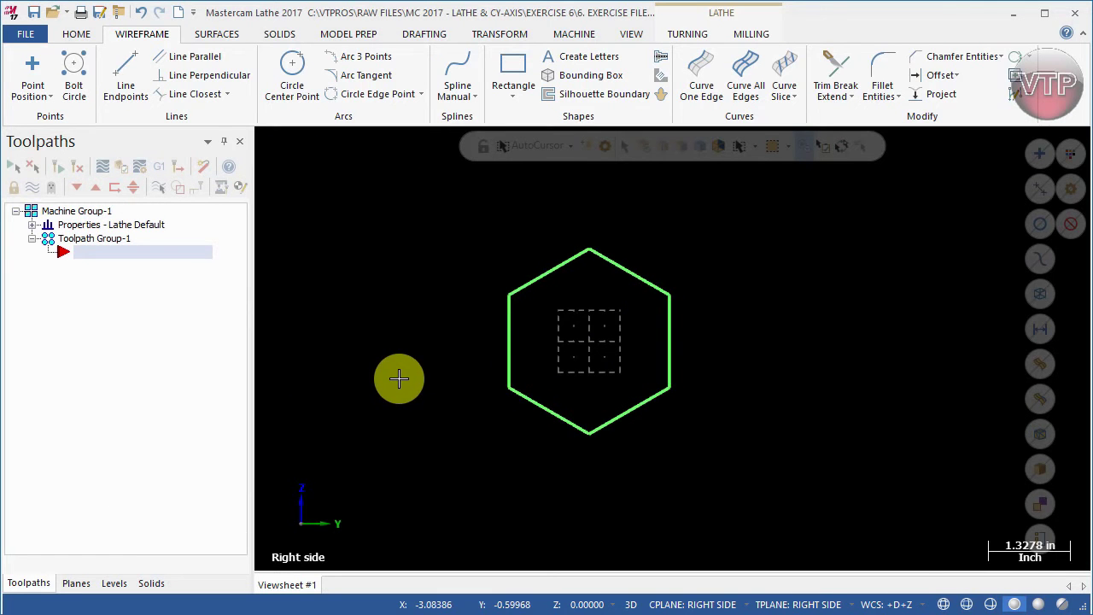
Step: Draw a 0.25-radius circle centred on the hexagon's top vertex
scroll(571, 280, up, 2)
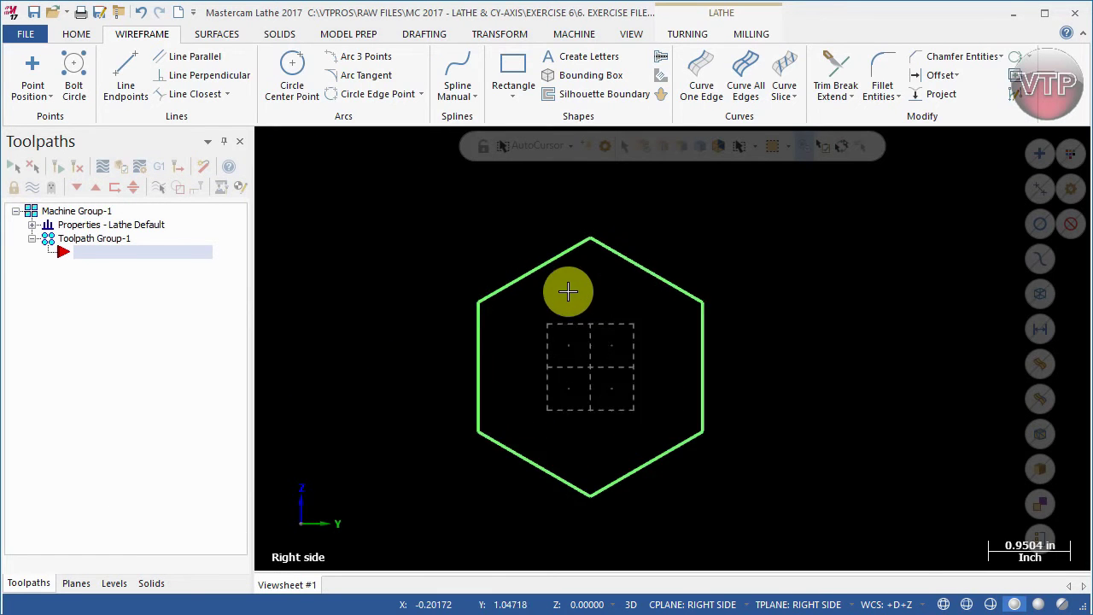
scroll(571, 279, up, 1)
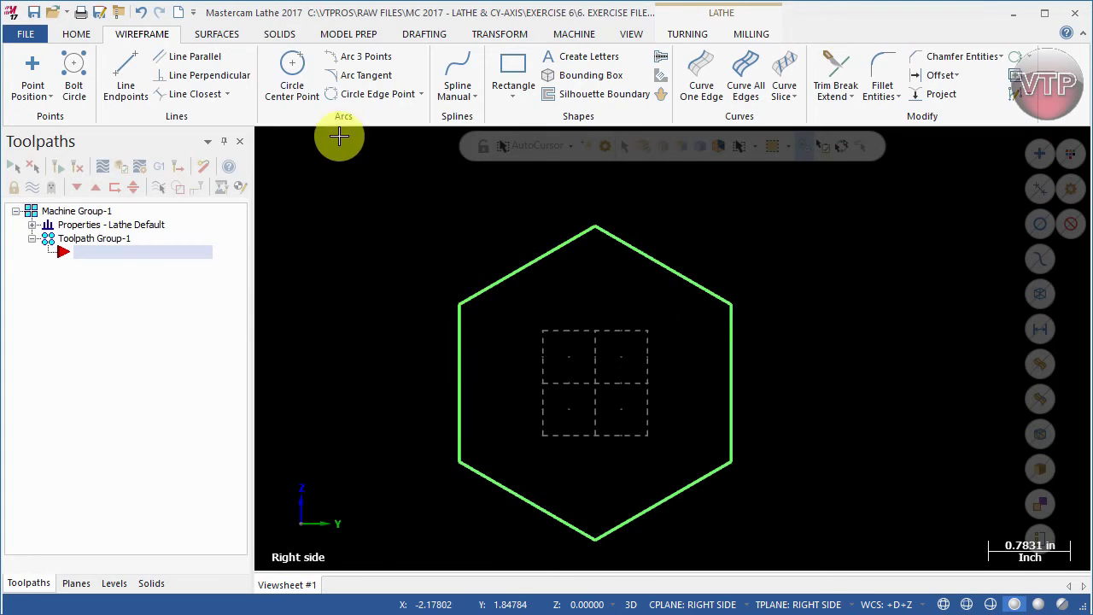
click(296, 72)
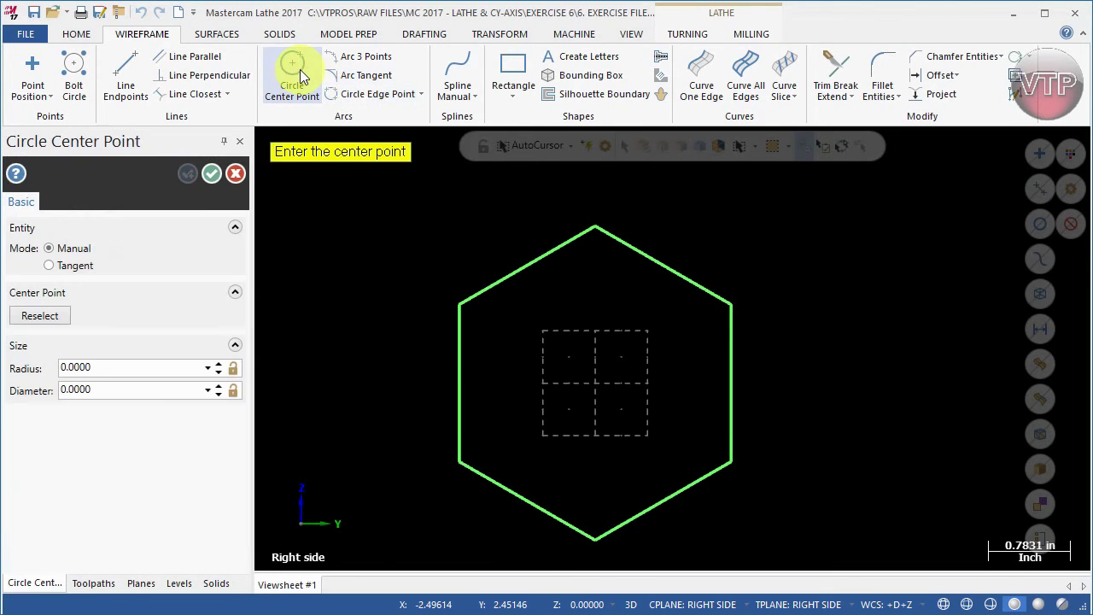
double_click(109, 367)
text(125)
key(Return)
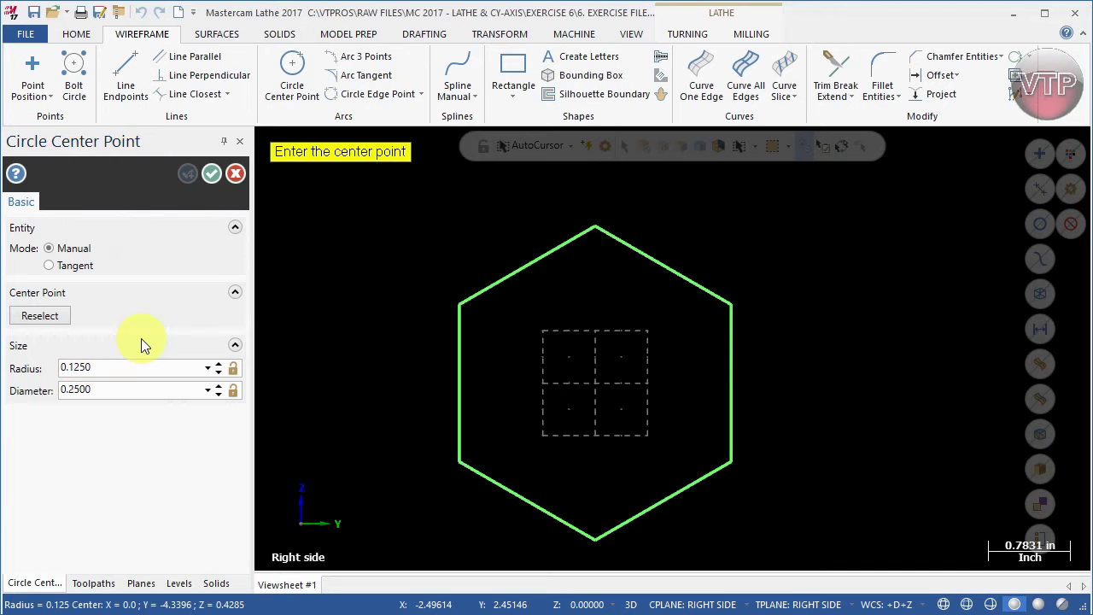
click(595, 226)
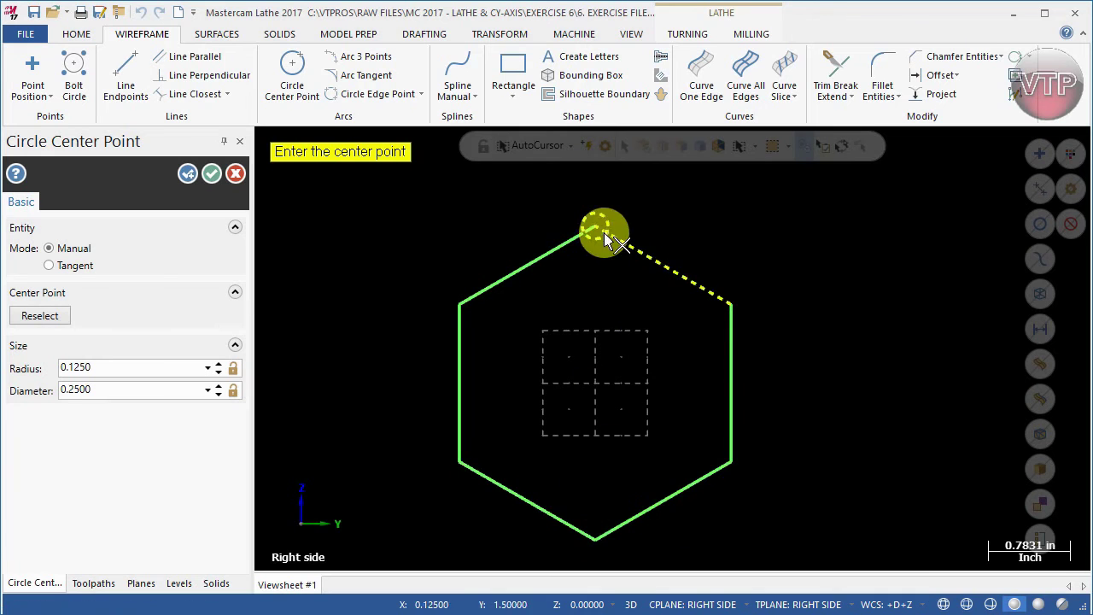
click(161, 368)
text(.25)
key(Return)
click(188, 173)
Step: Add a concentric 0.125-radius circle on the same top vertex
click(102, 367)
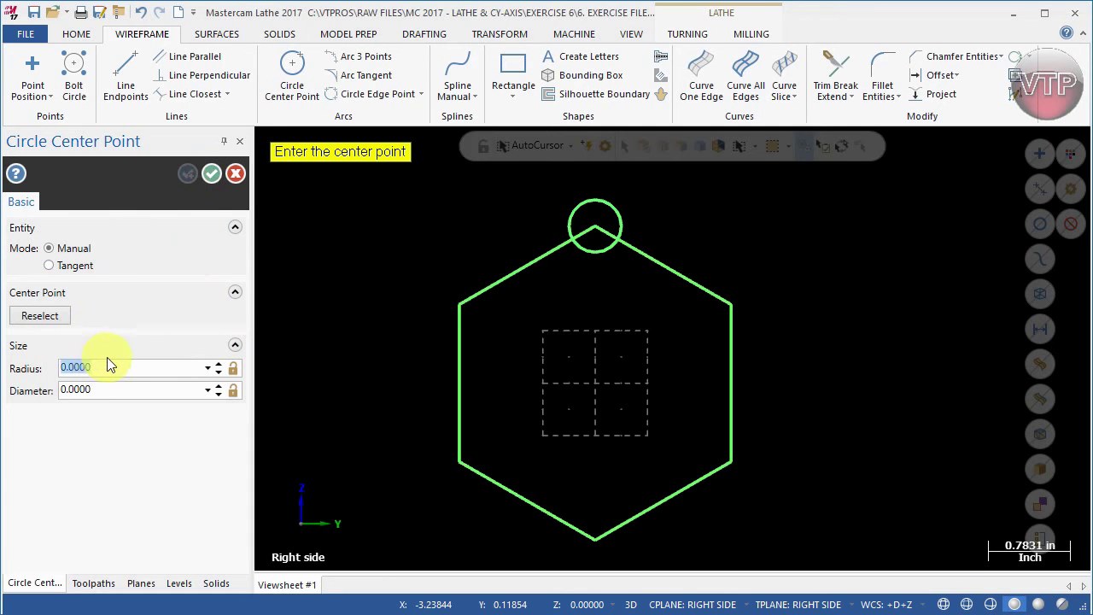
text(.125)
key(Return)
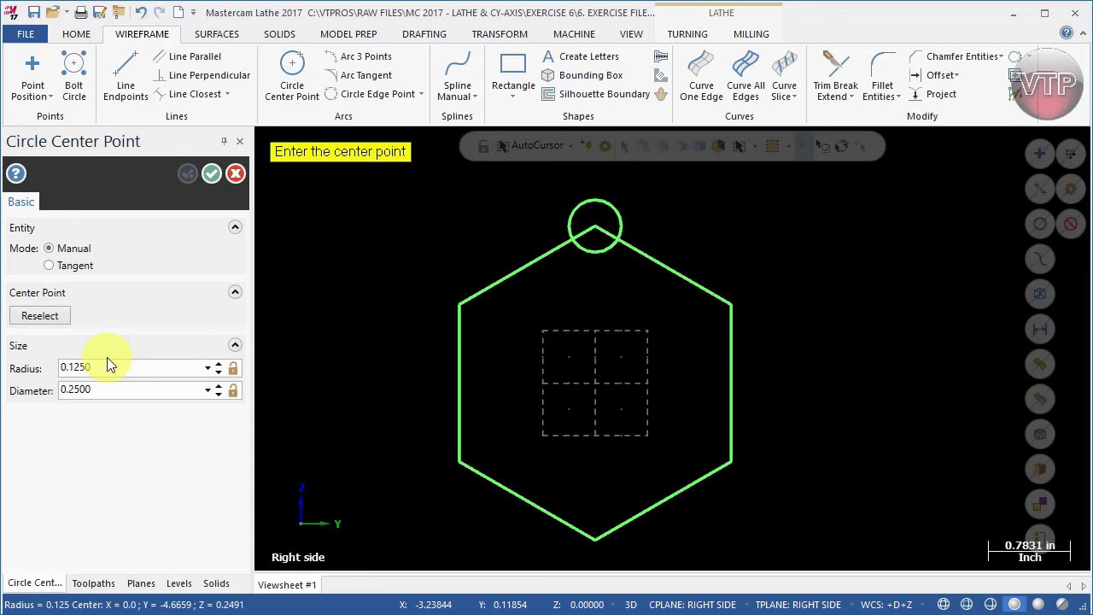
click(594, 223)
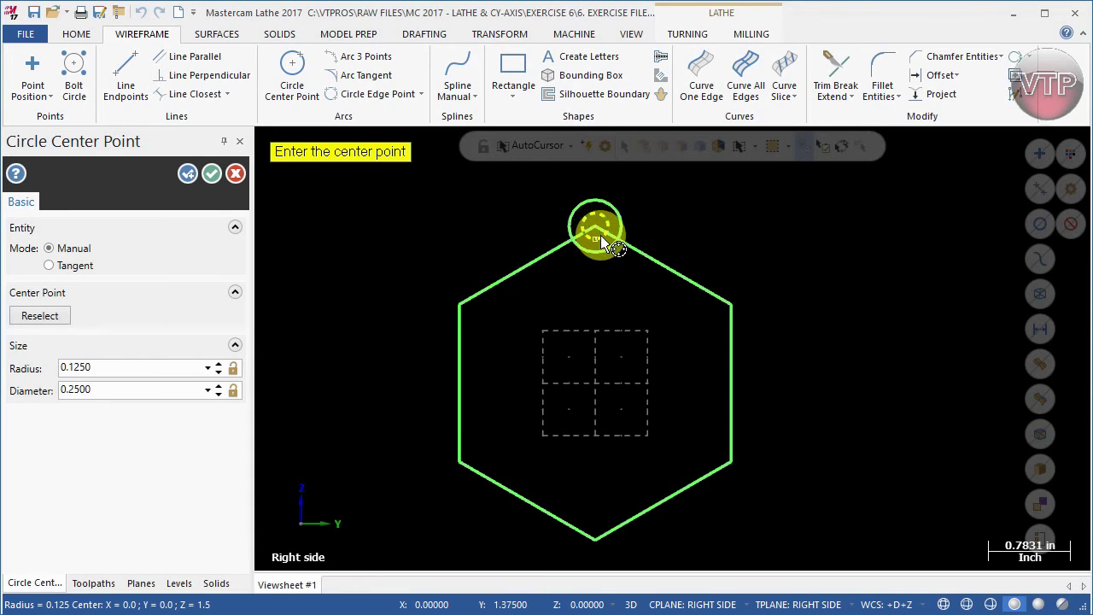
click(214, 173)
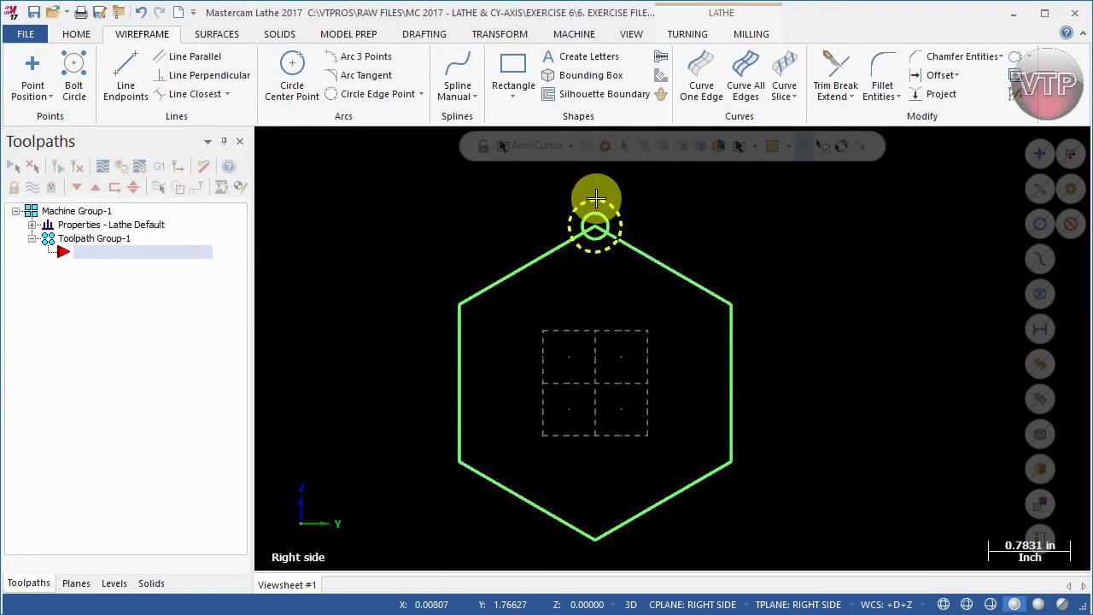
click(501, 37)
click(110, 72)
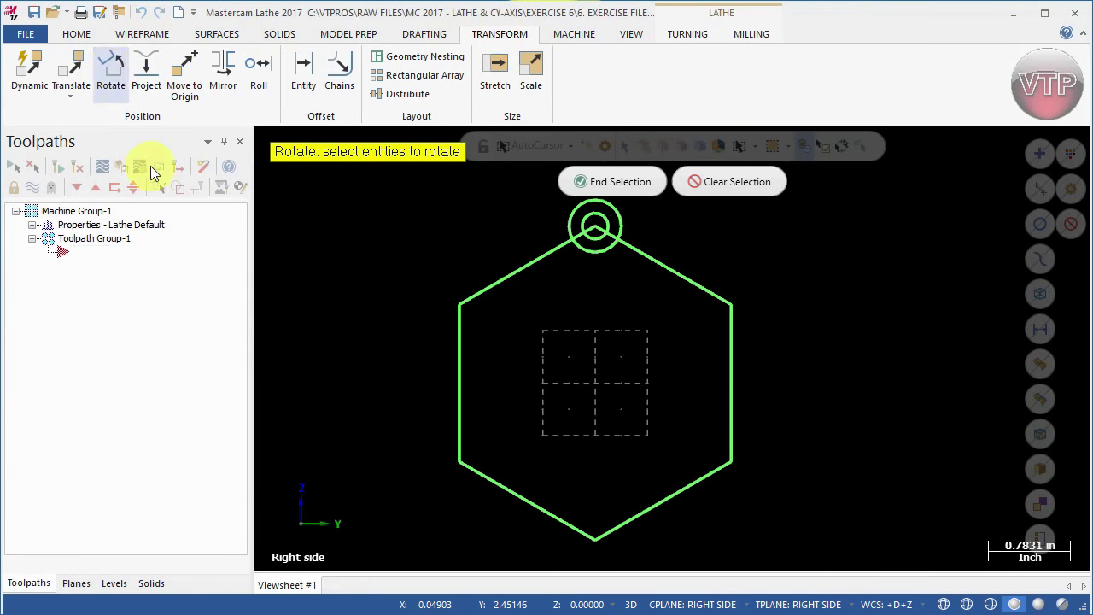
Step: Select the top circle pair to rotate as 5 copies over a 360° total sweep
click(587, 216)
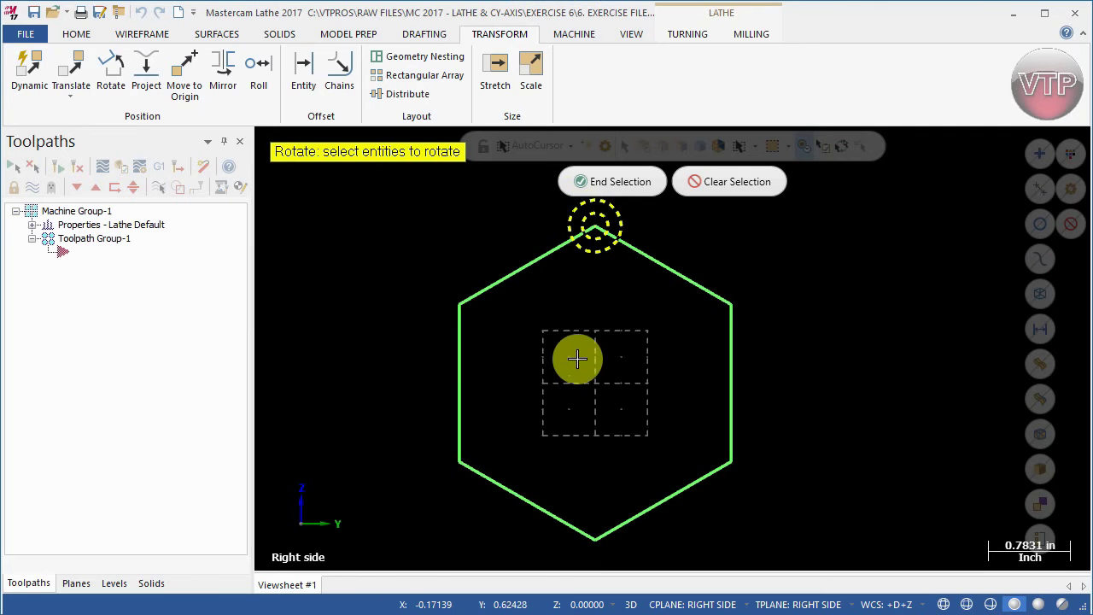
click(613, 181)
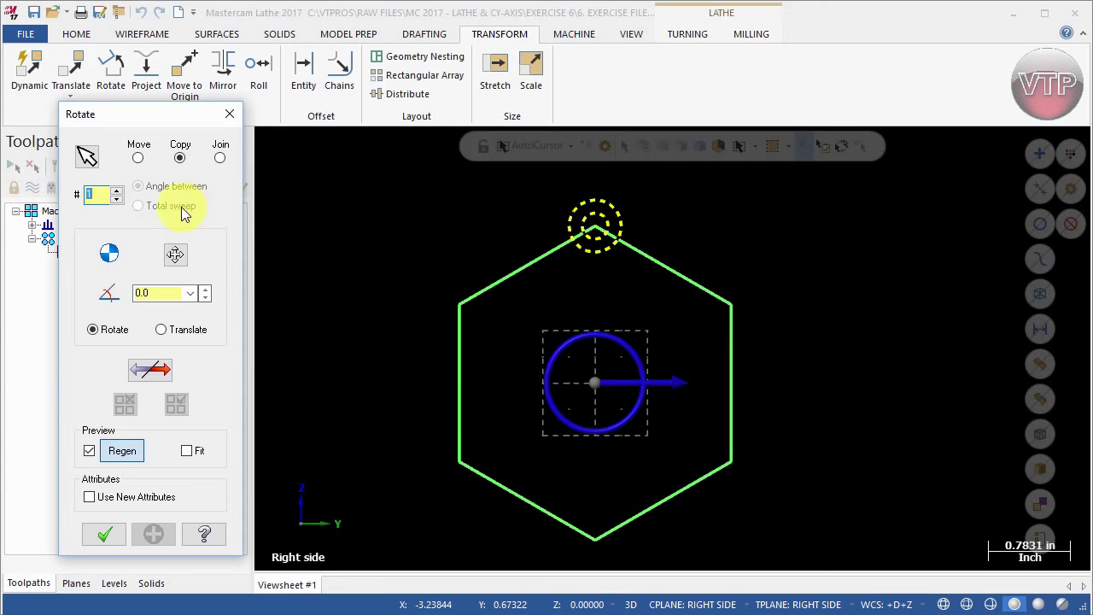
click(116, 191)
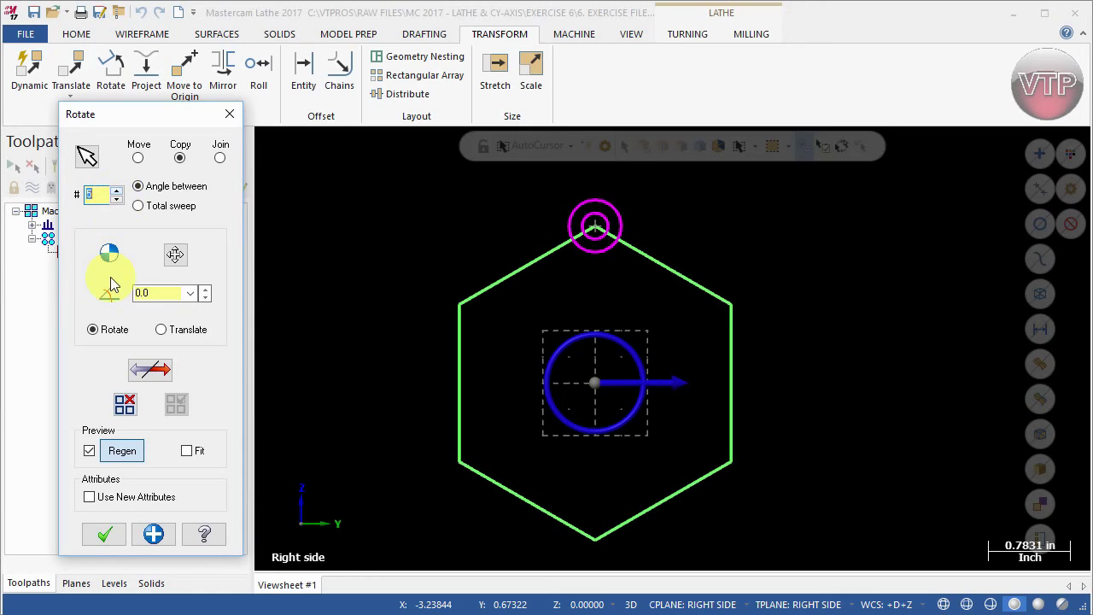
text(60)
key(Return)
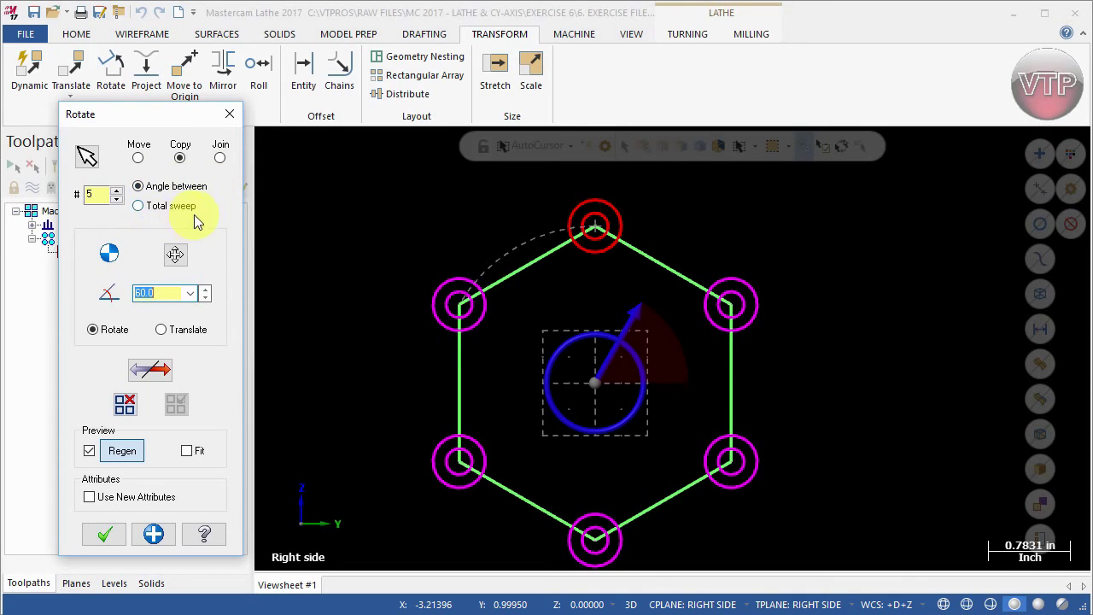
click(138, 206)
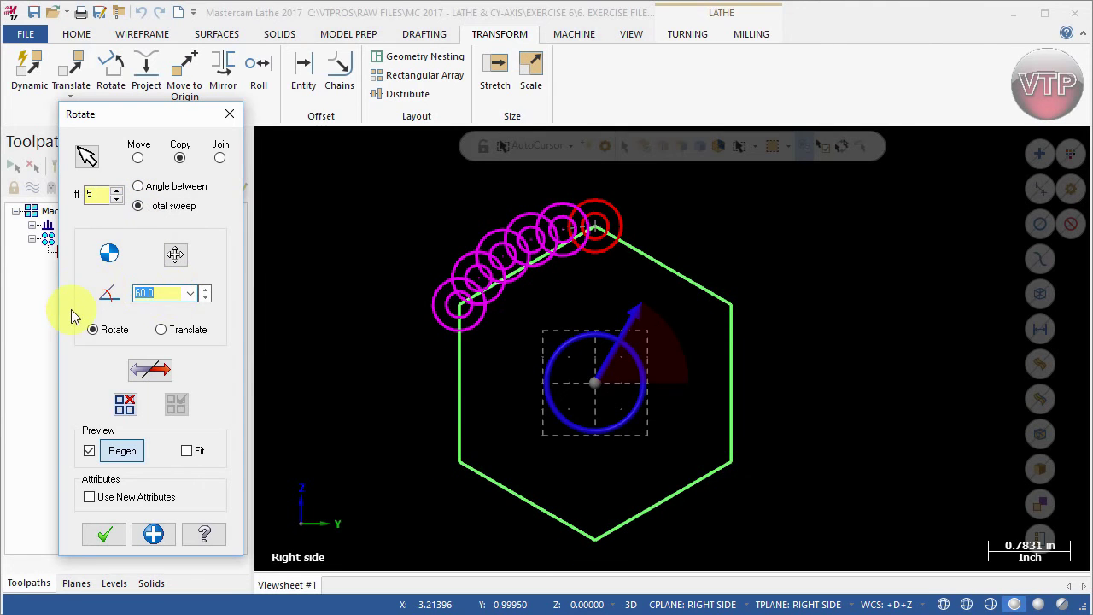
text(360)
key(Return)
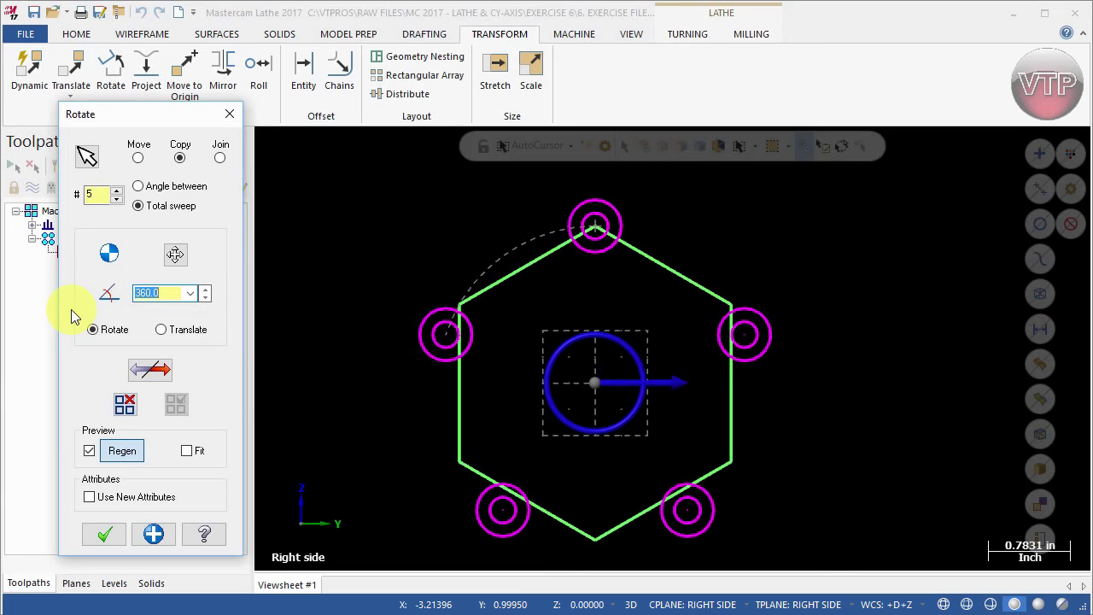
Step: Try different copy counts, rotation directions and a 60° angle between copies
click(116, 191)
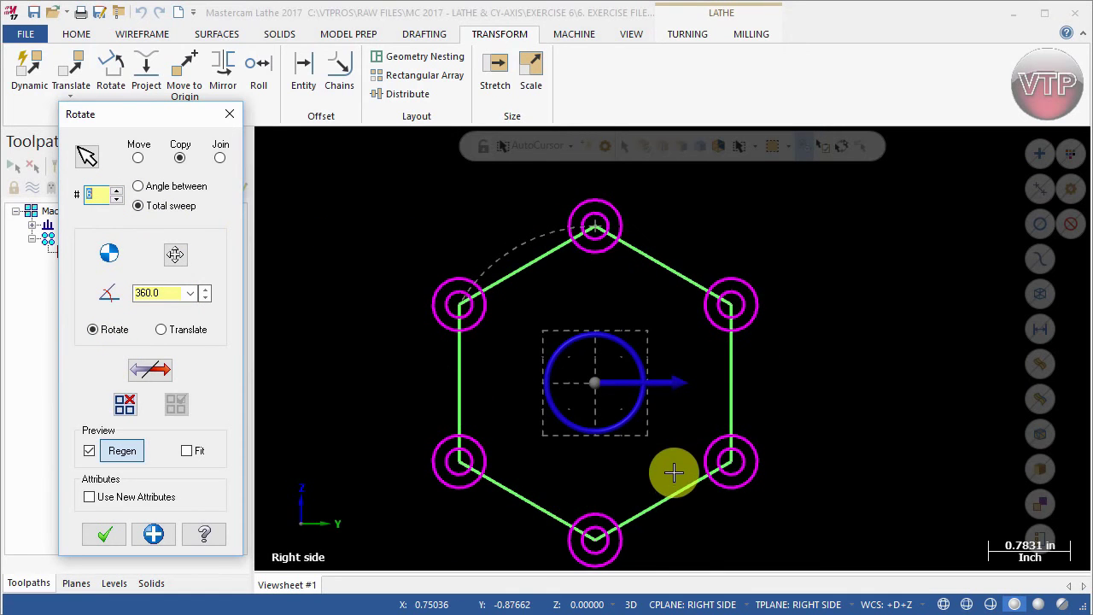
click(117, 200)
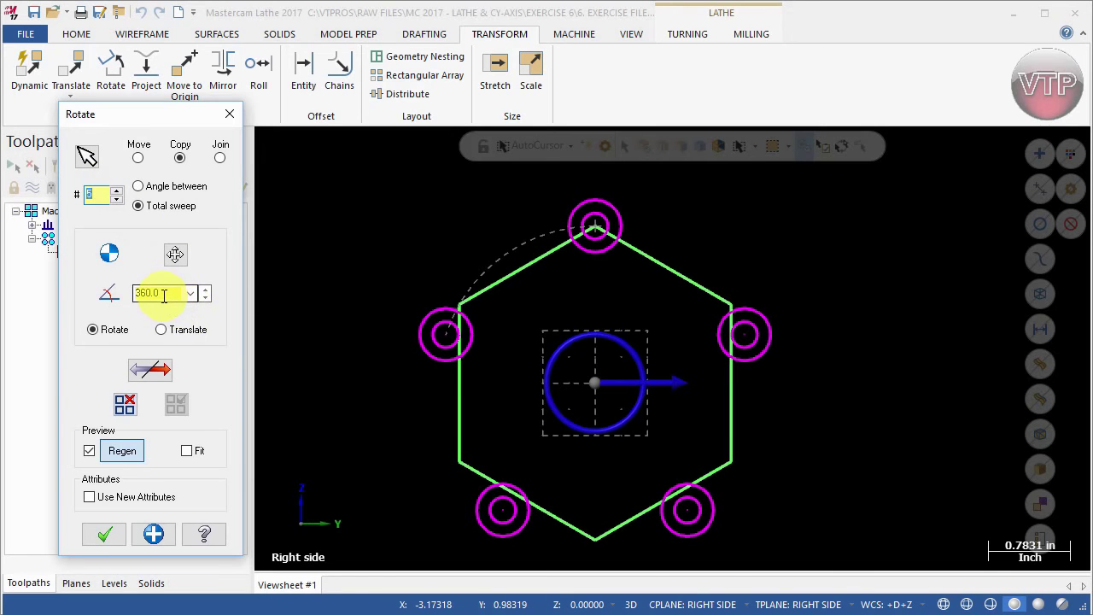
click(116, 190)
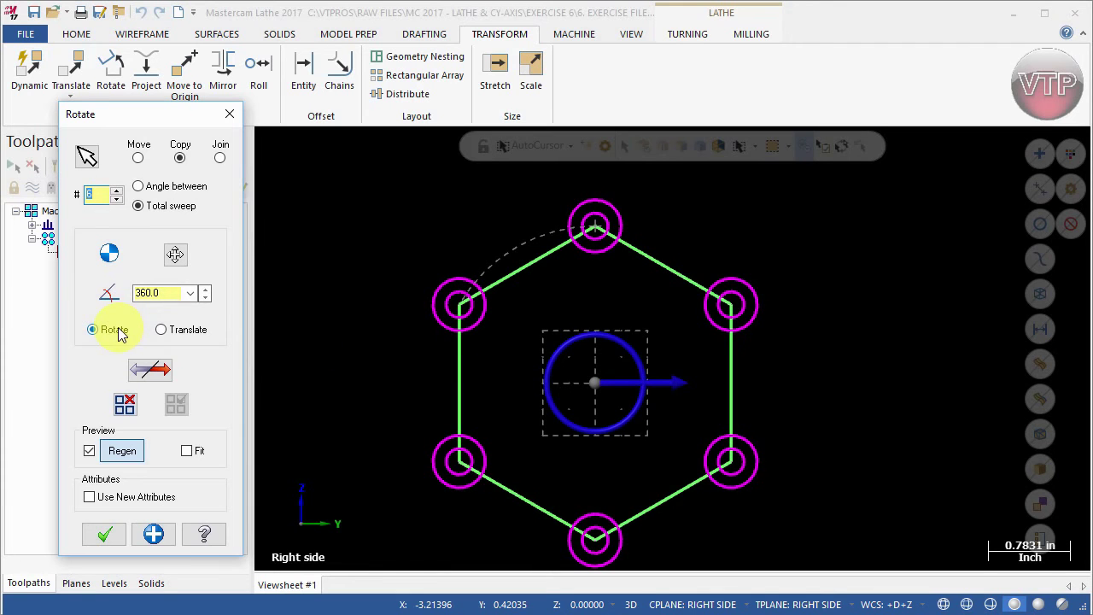
click(167, 369)
click(163, 368)
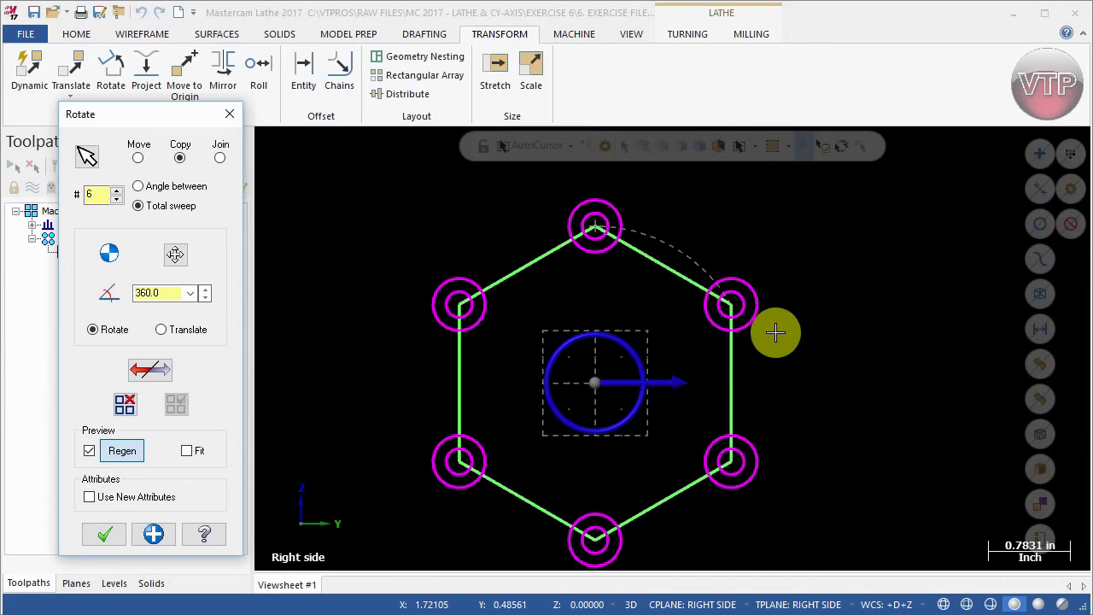
click(116, 201)
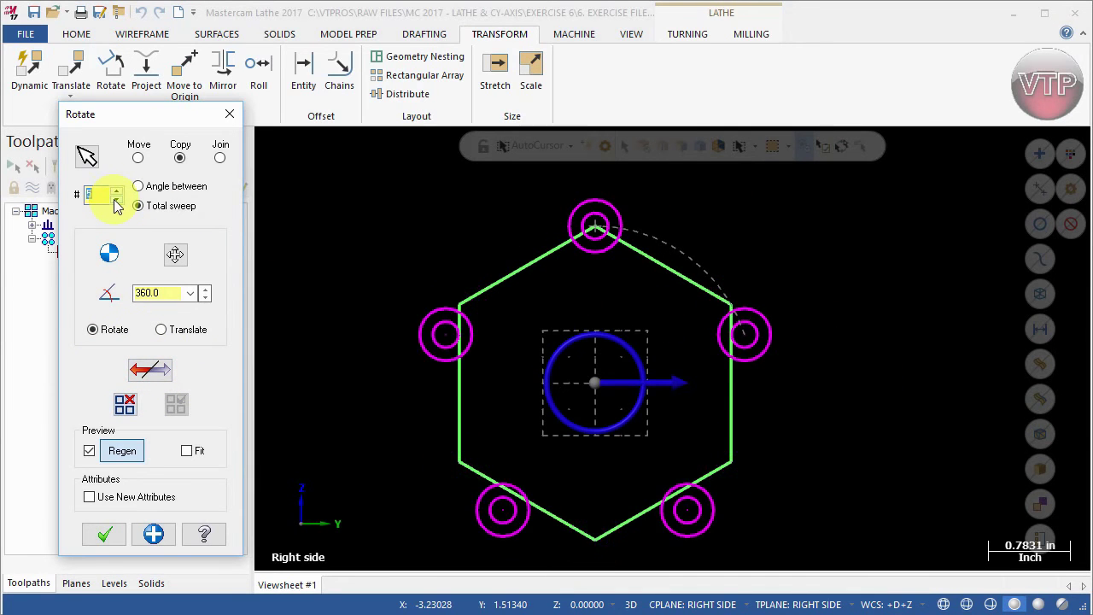
click(116, 203)
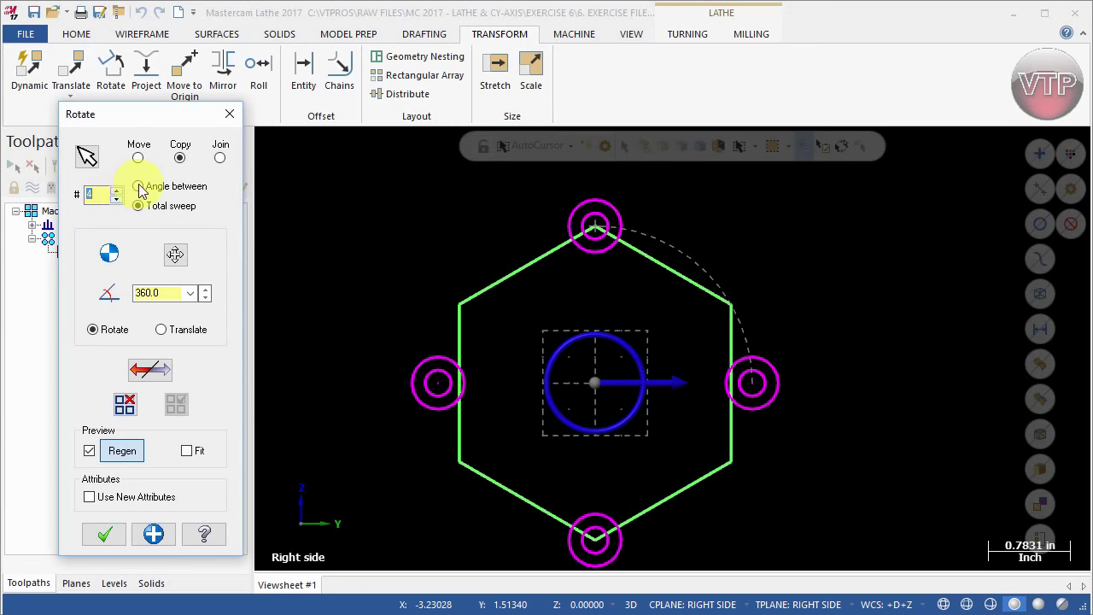
click(138, 186)
click(166, 291)
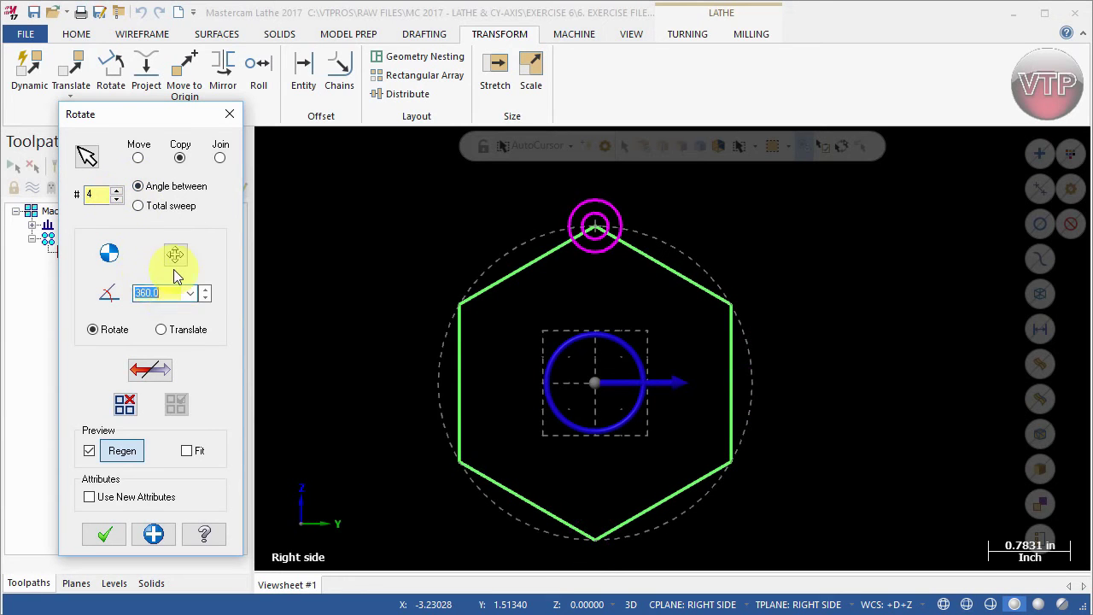
text(60)
key(Return)
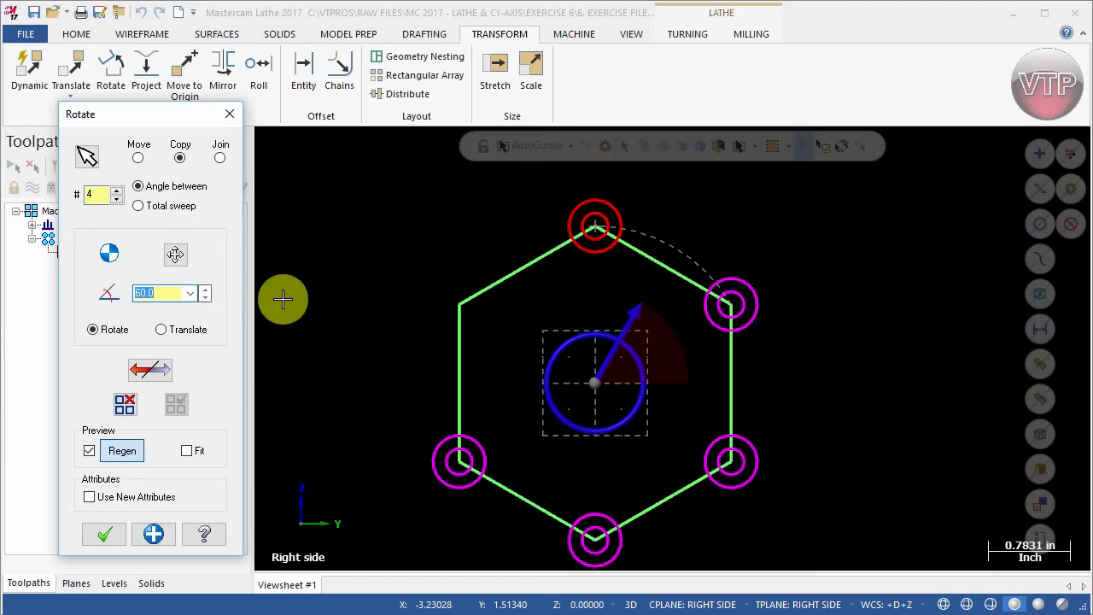
click(161, 377)
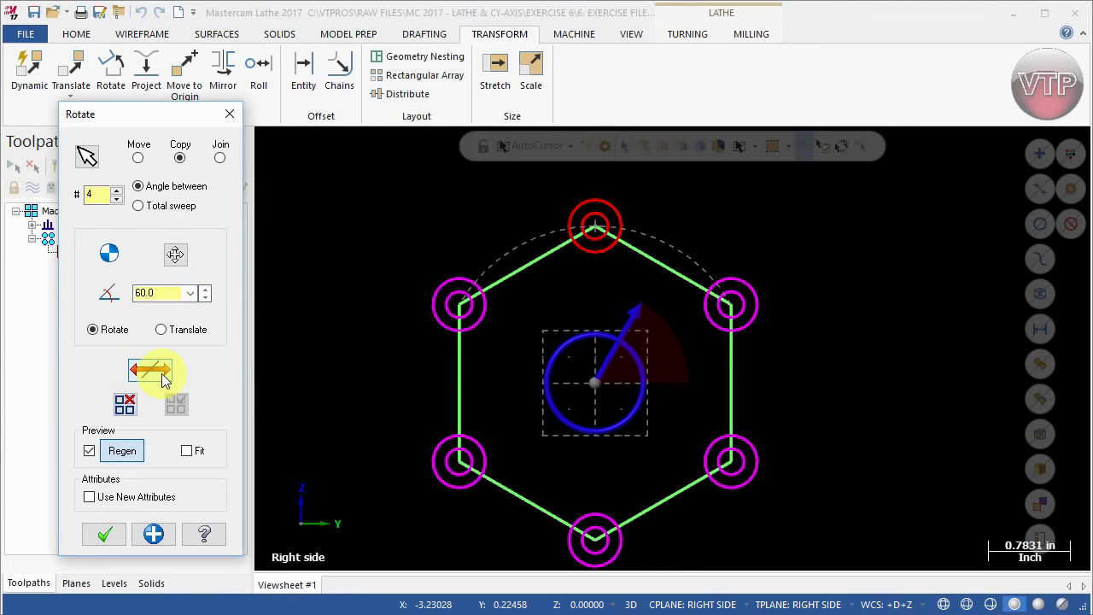
click(164, 378)
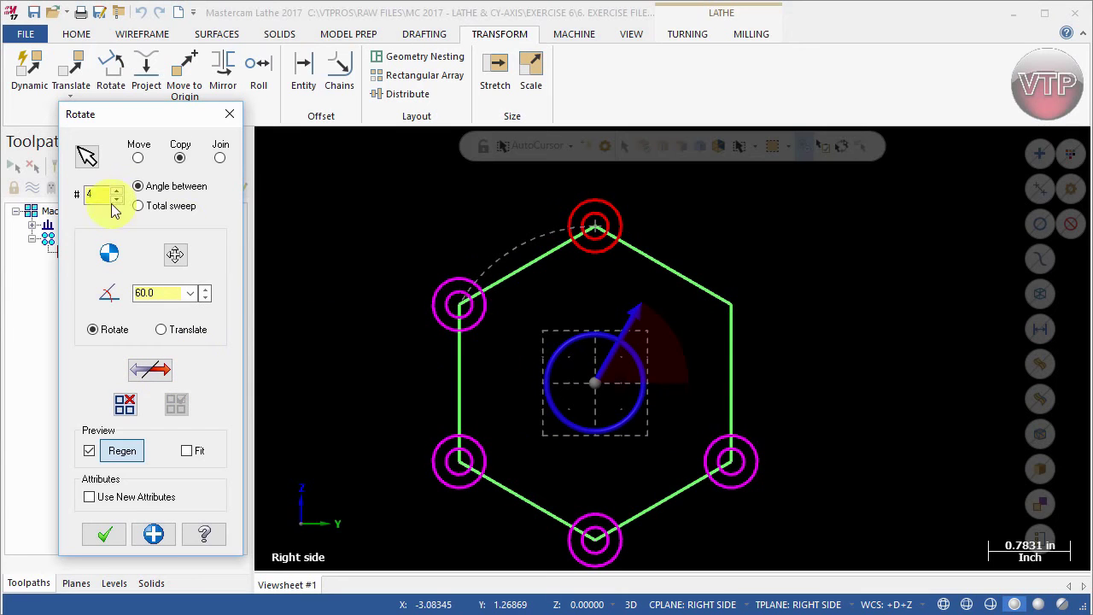
Step: Set a 360° total sweep with 6 copies and apply the rotation
click(165, 293)
text(360)
click(162, 207)
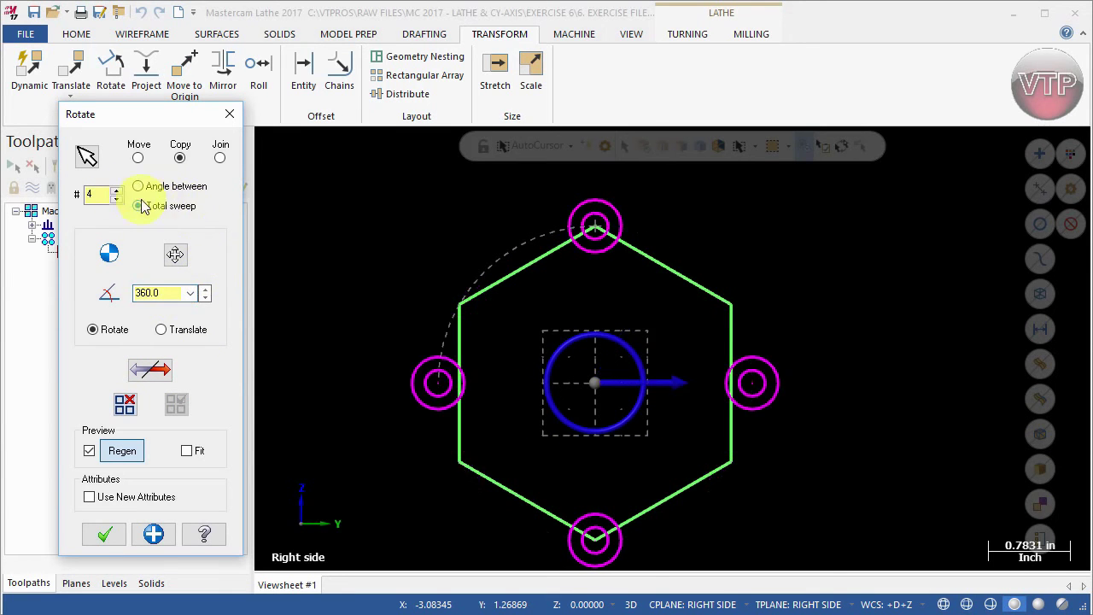
click(117, 191)
click(116, 191)
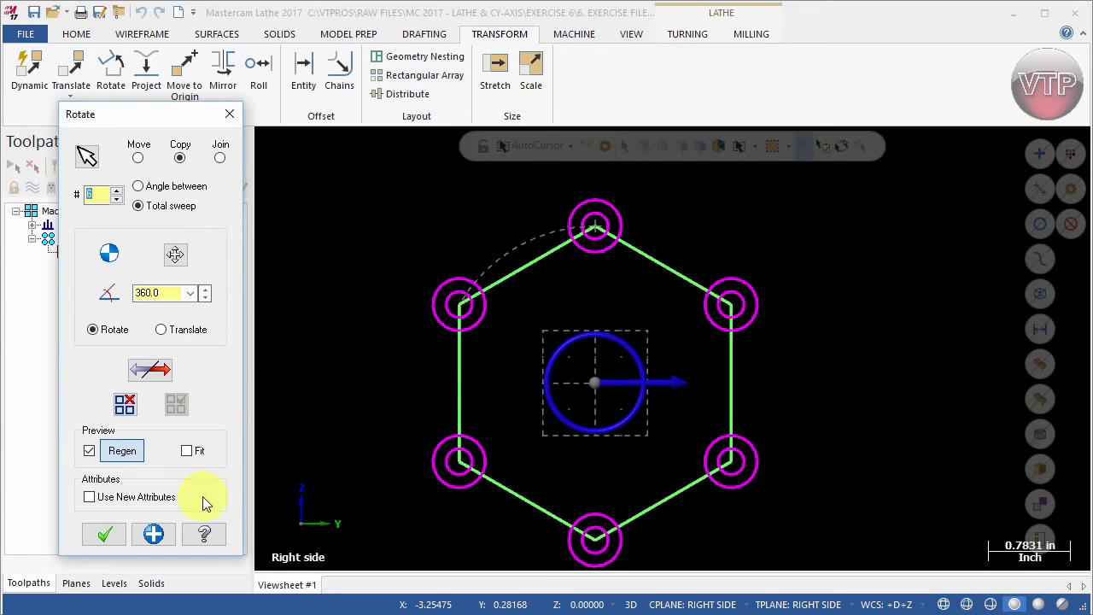
click(103, 535)
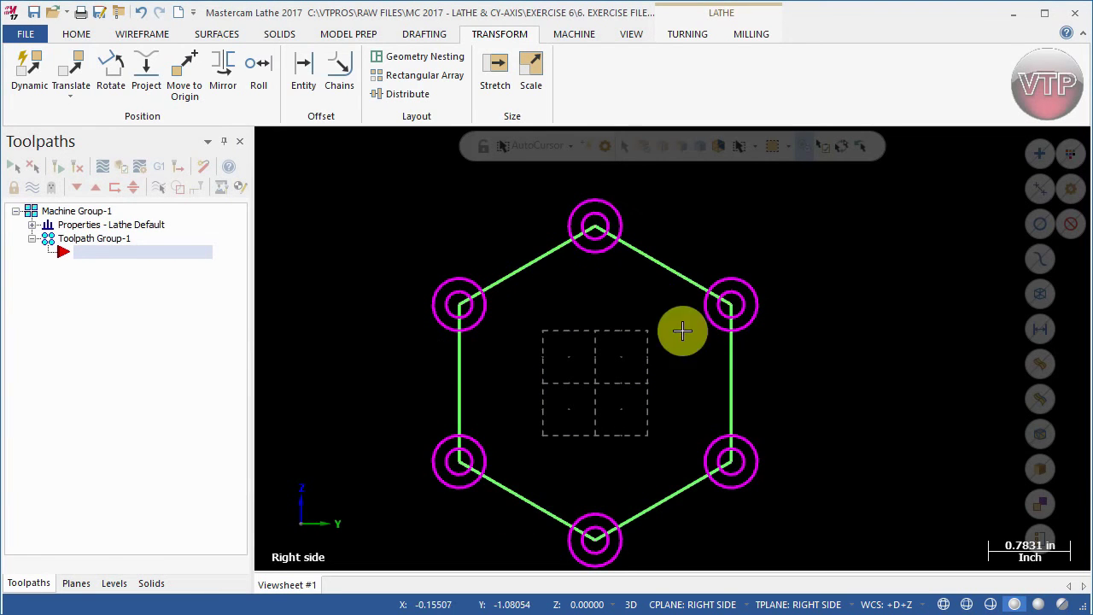
Step: Select all six hexagon lines and delete them
click(660, 255)
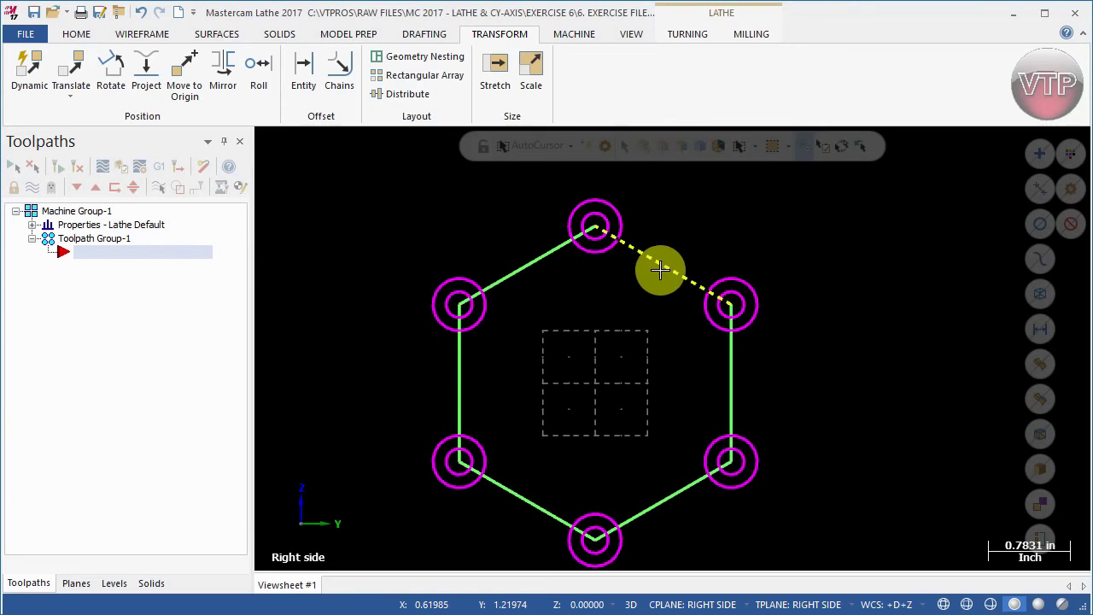
click(519, 272)
click(461, 384)
click(527, 491)
click(674, 491)
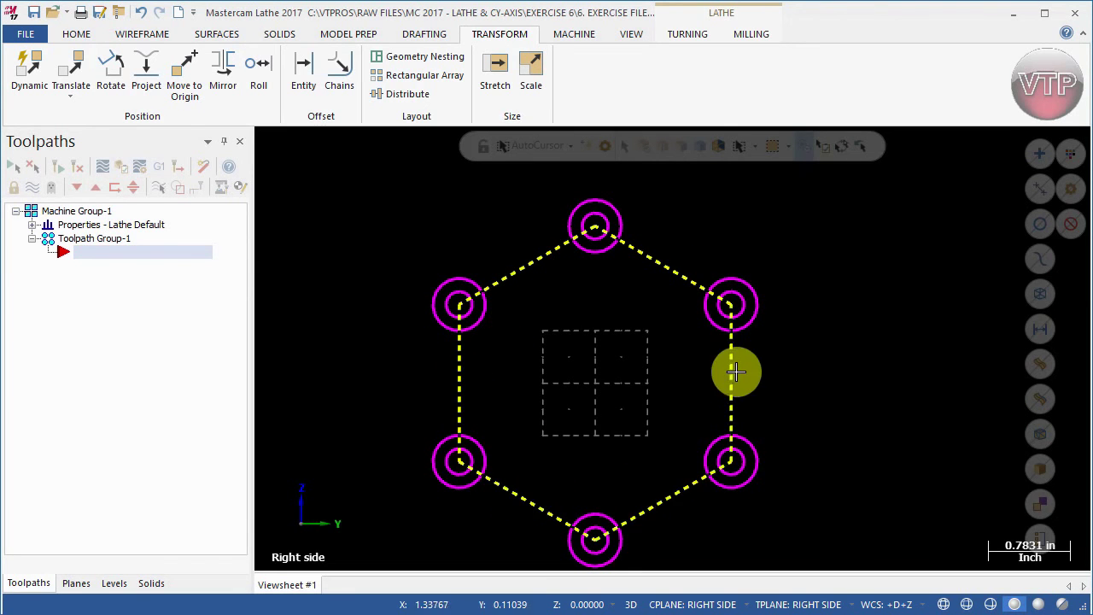
click(734, 371)
key(Delete)
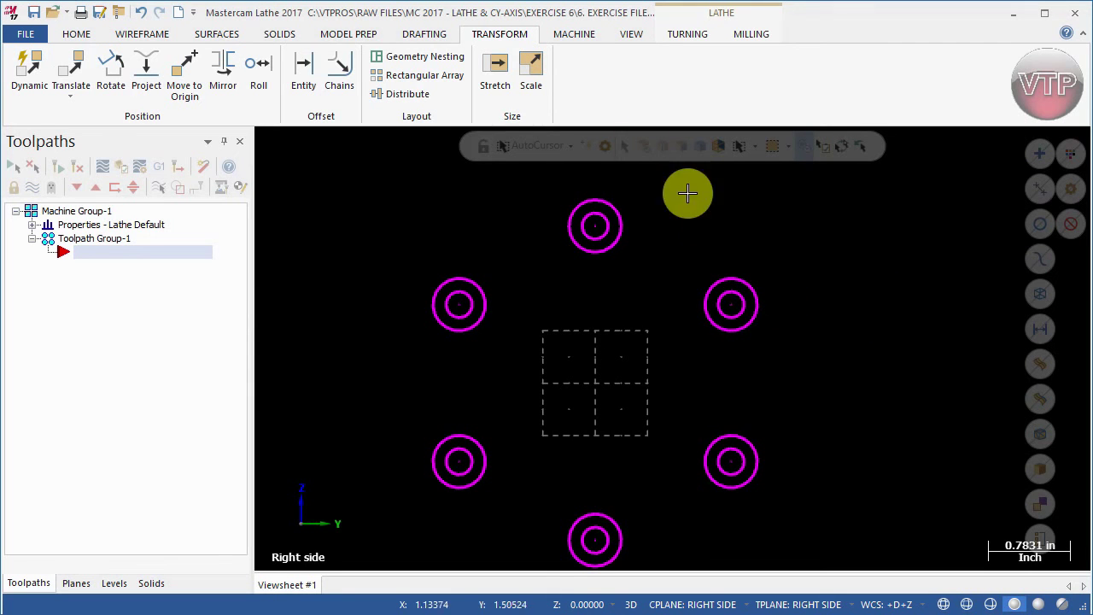
Step: Start a two-point tangent circle on the top and upper-left bolt-hole circles
click(141, 34)
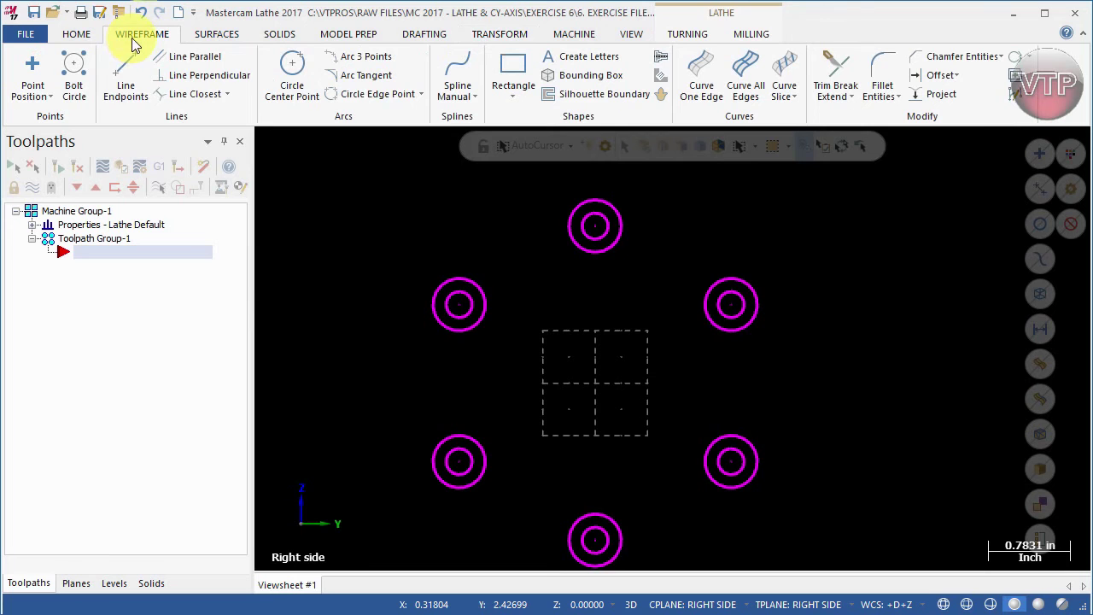
click(361, 97)
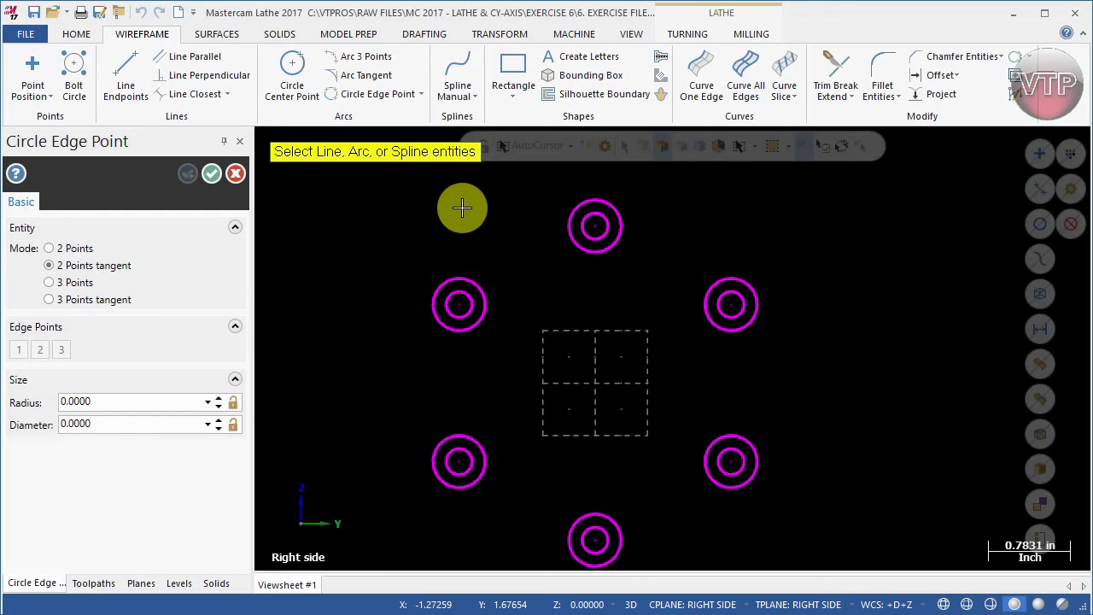
click(569, 214)
click(449, 270)
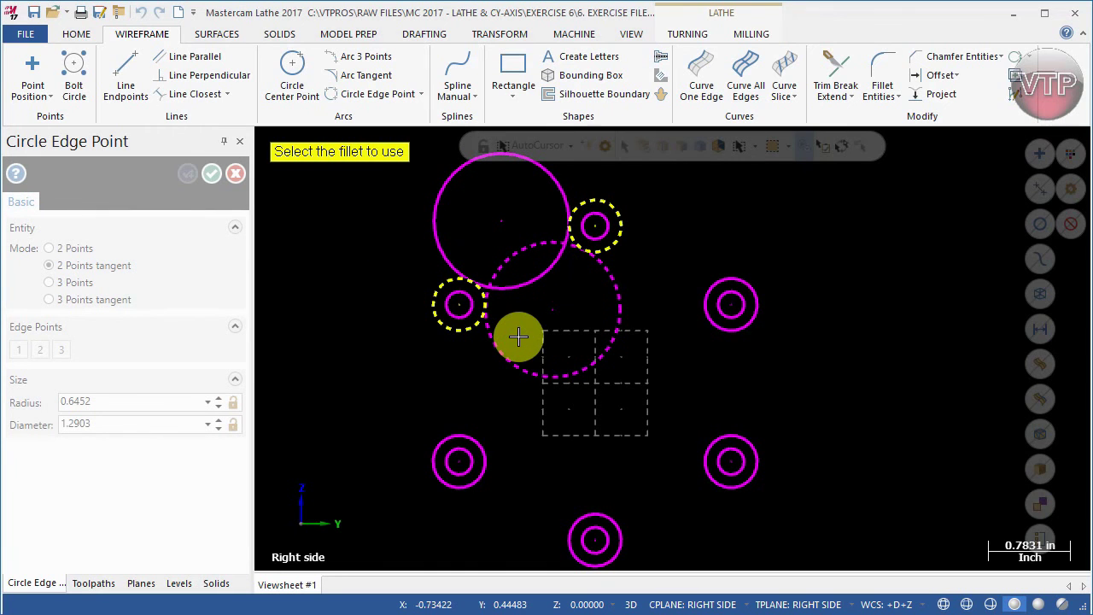
click(553, 340)
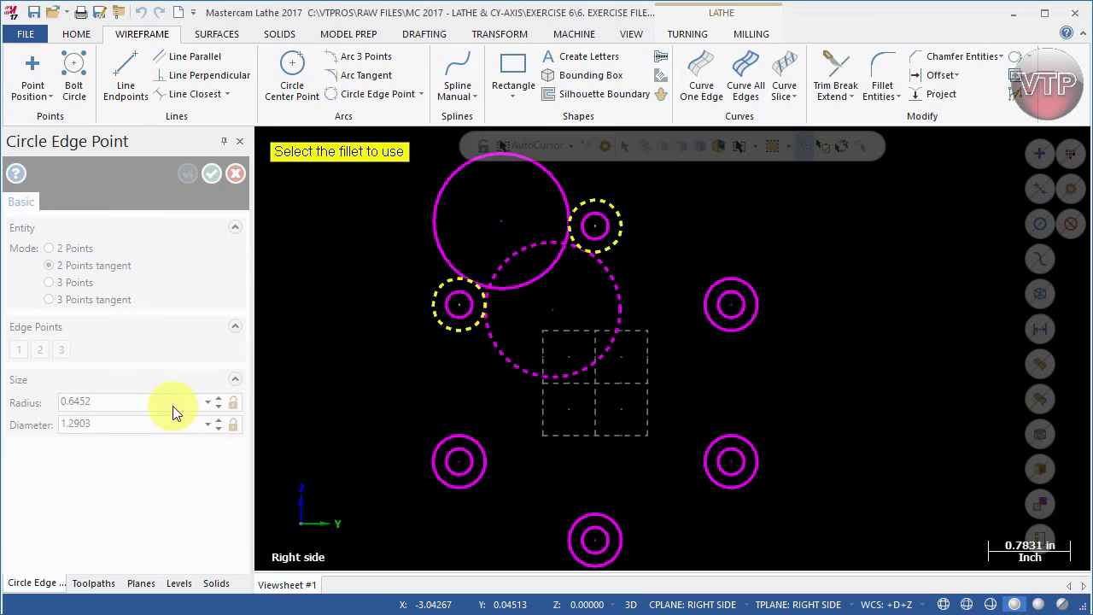
Step: Set the tangent circle's radius to 1.0, choose the outer solution, and confirm
click(266, 175)
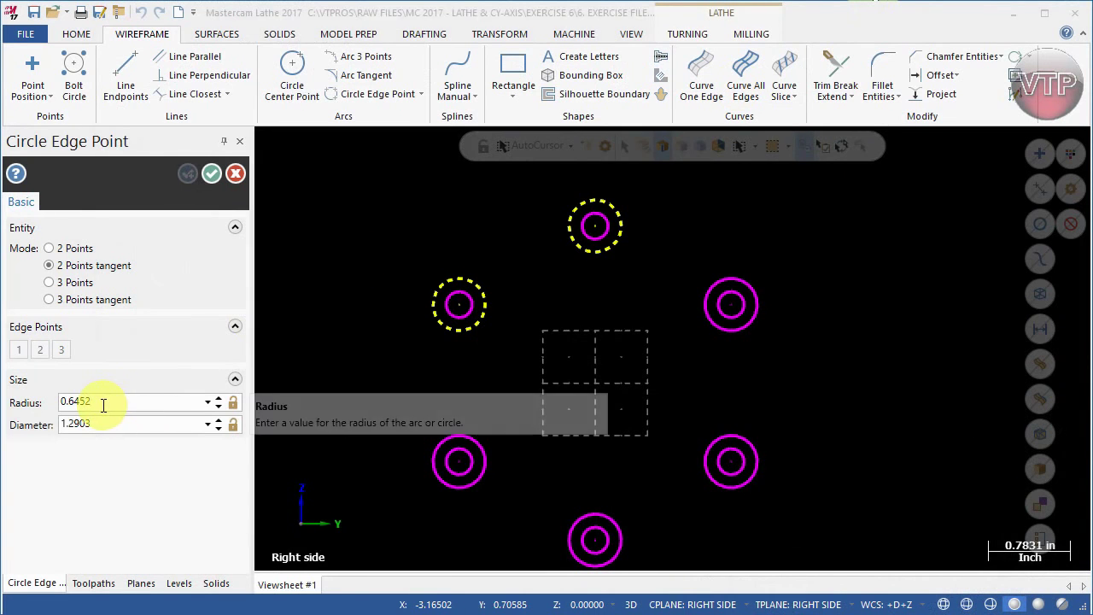
drag(105, 403, 30, 415)
text(1)
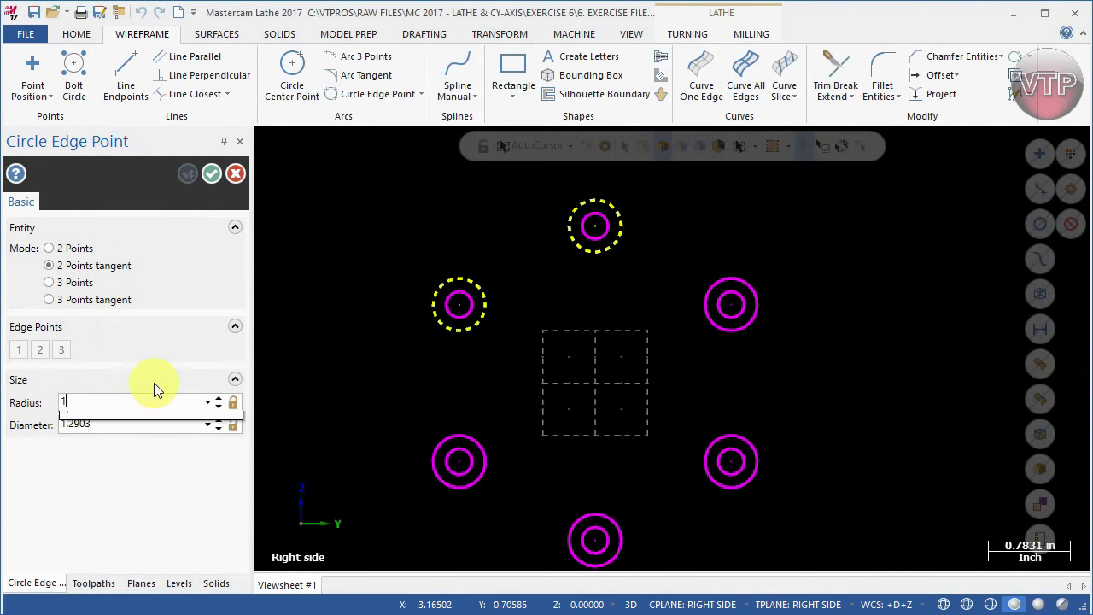
key(Return)
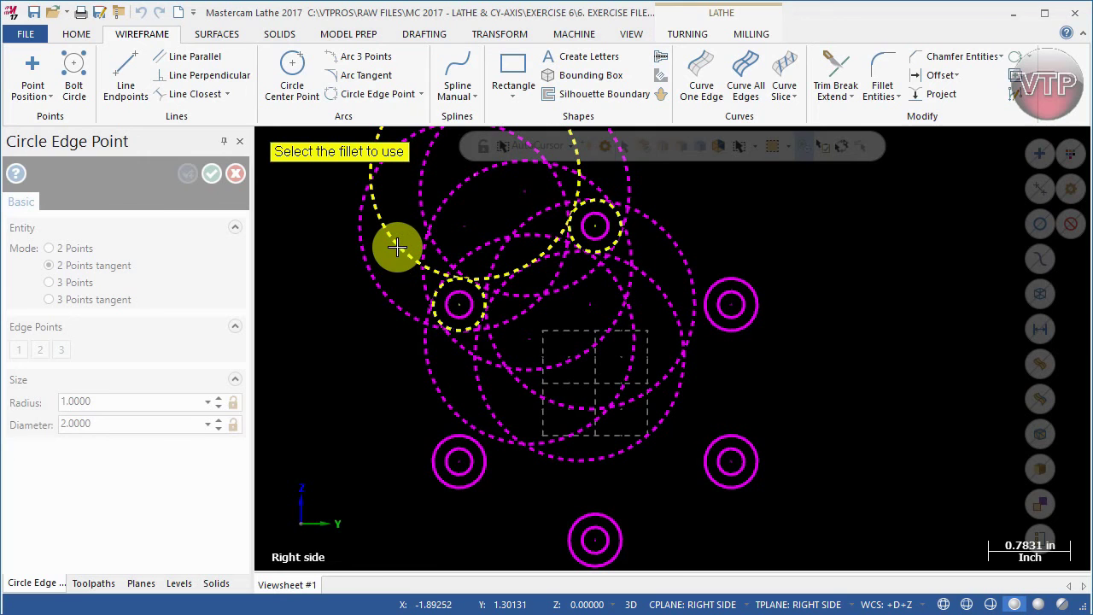
click(397, 247)
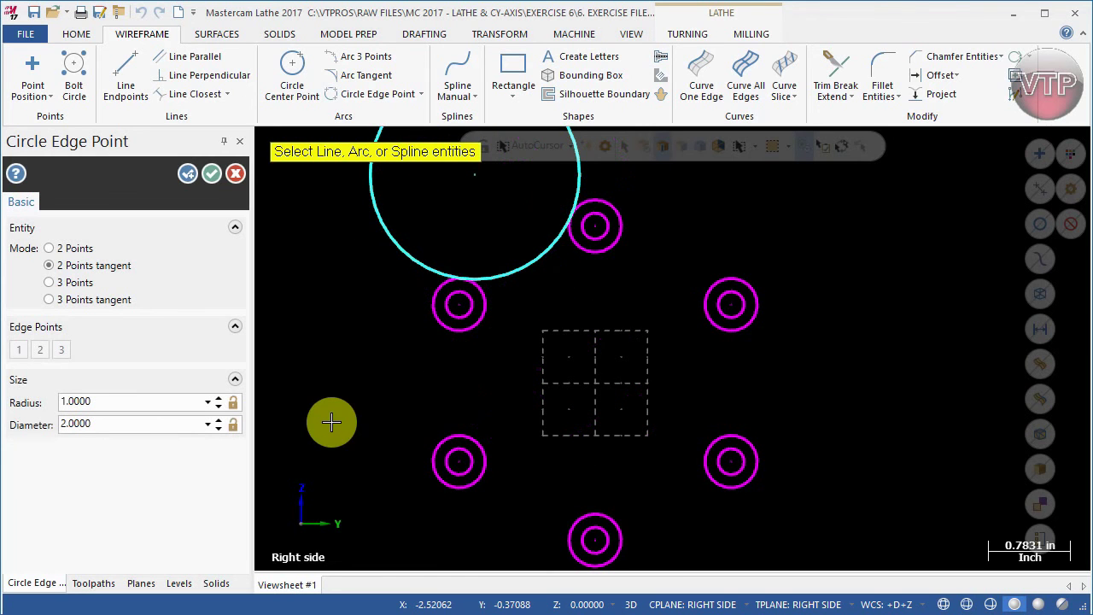
click(212, 173)
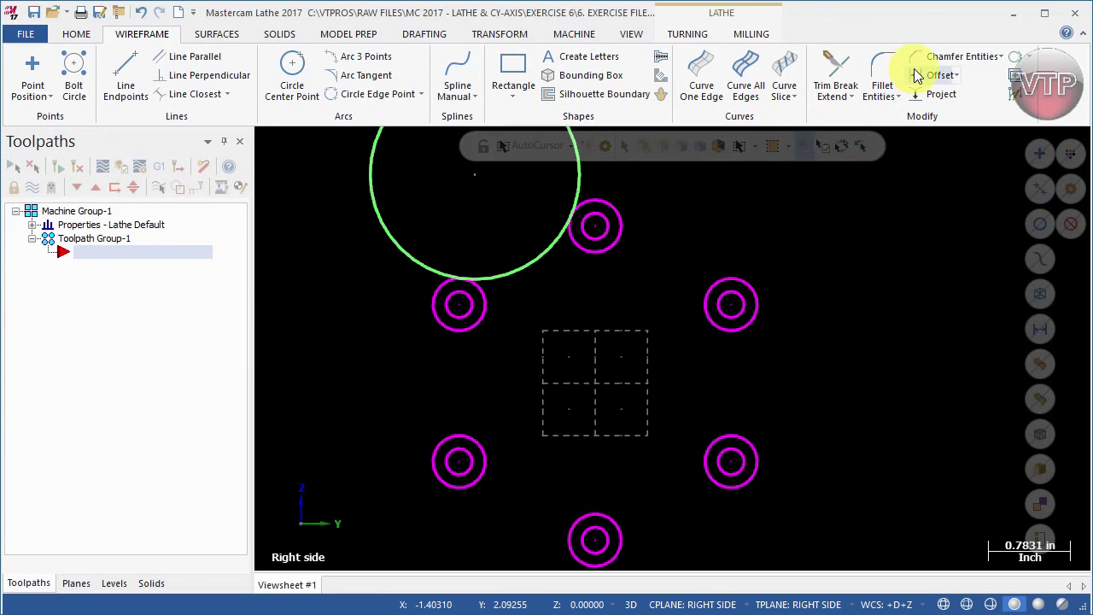
Step: Trim the radius 1.0 circle with Divide/delete, keeping only the arc between the upper-left and top bolt-hole circles
click(839, 71)
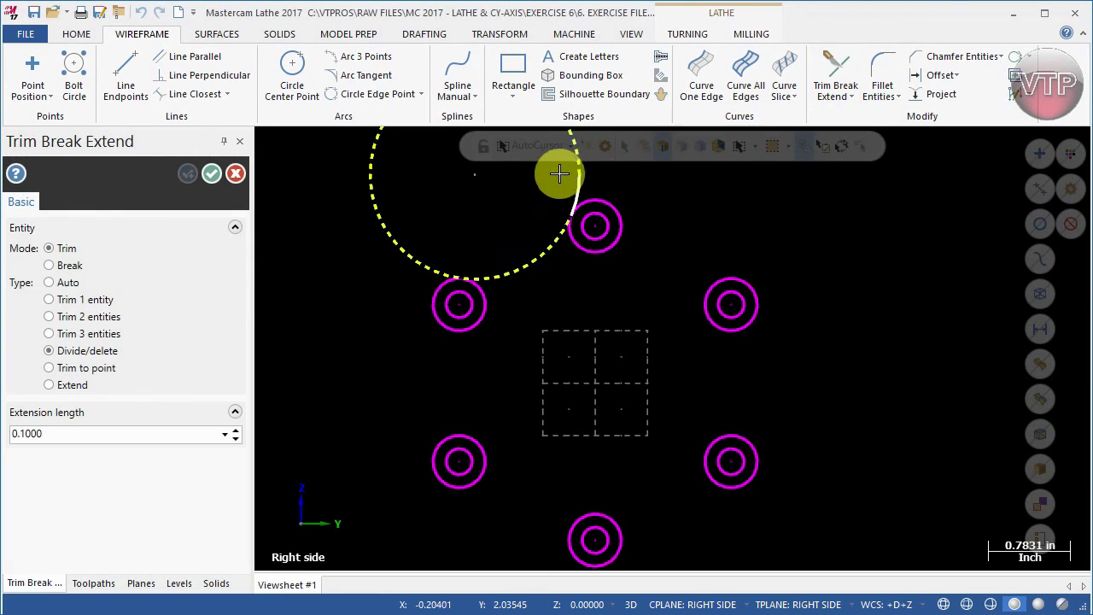
click(60, 352)
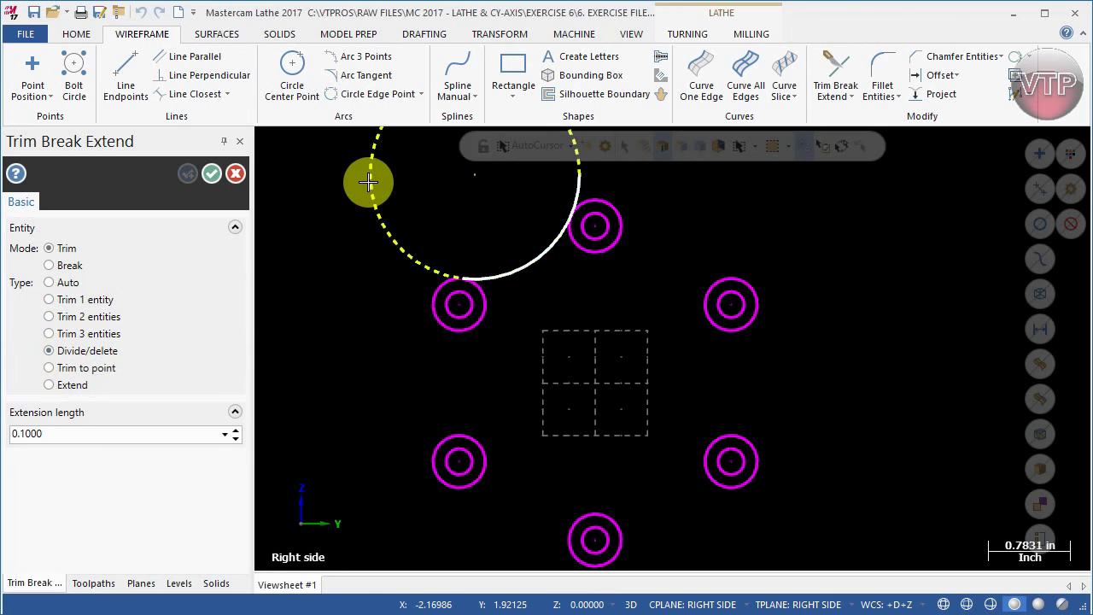
click(368, 182)
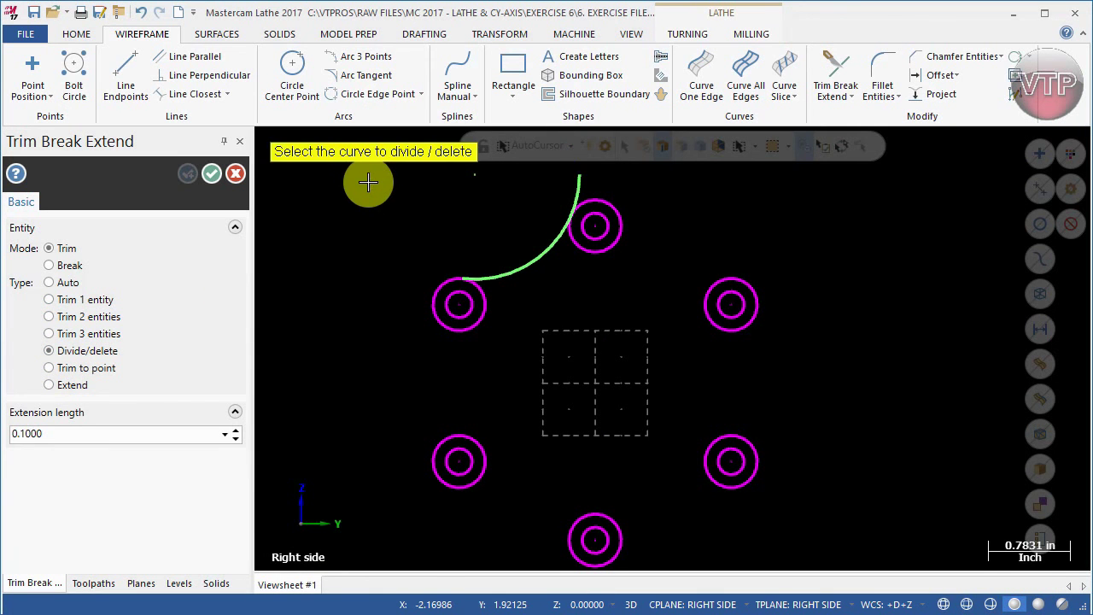
click(580, 176)
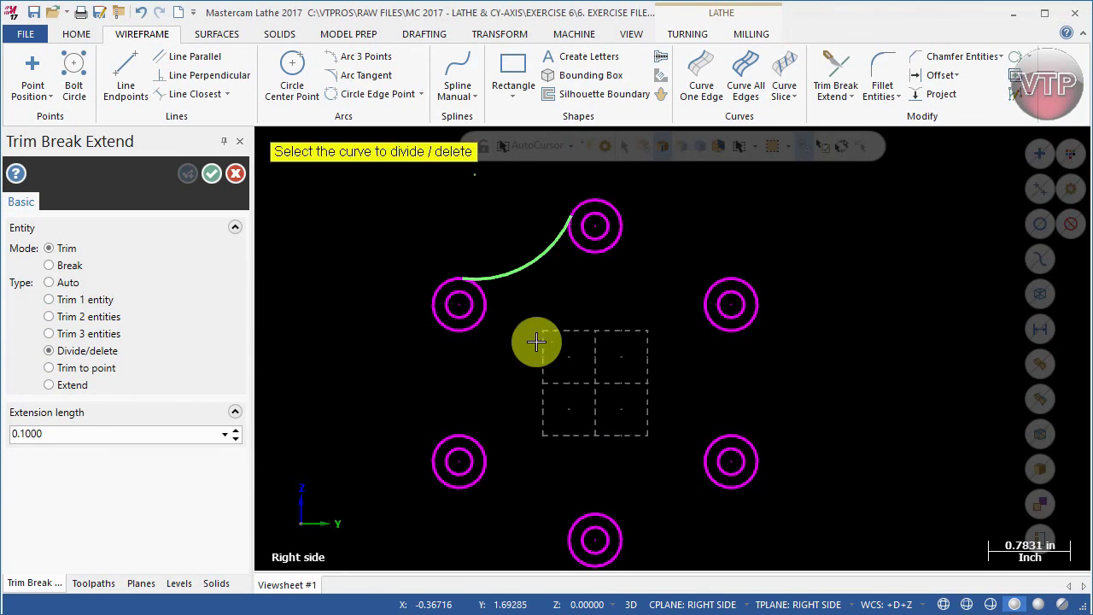
click(235, 186)
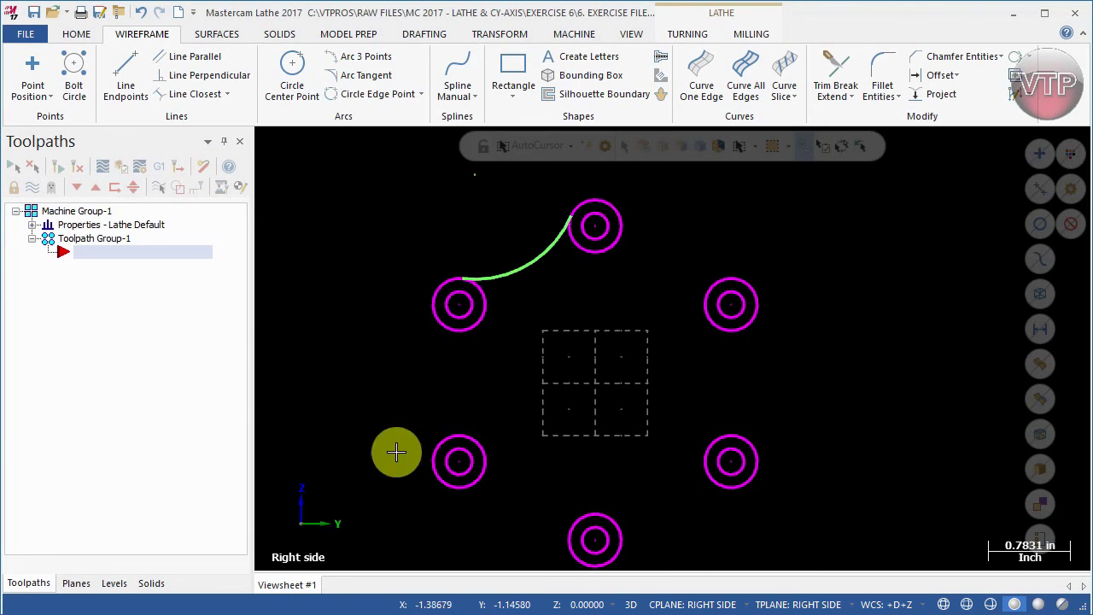
Step: Rotate-copy the trimmed arc about the centre at 60° with more copies so it joins all six lobes
click(507, 34)
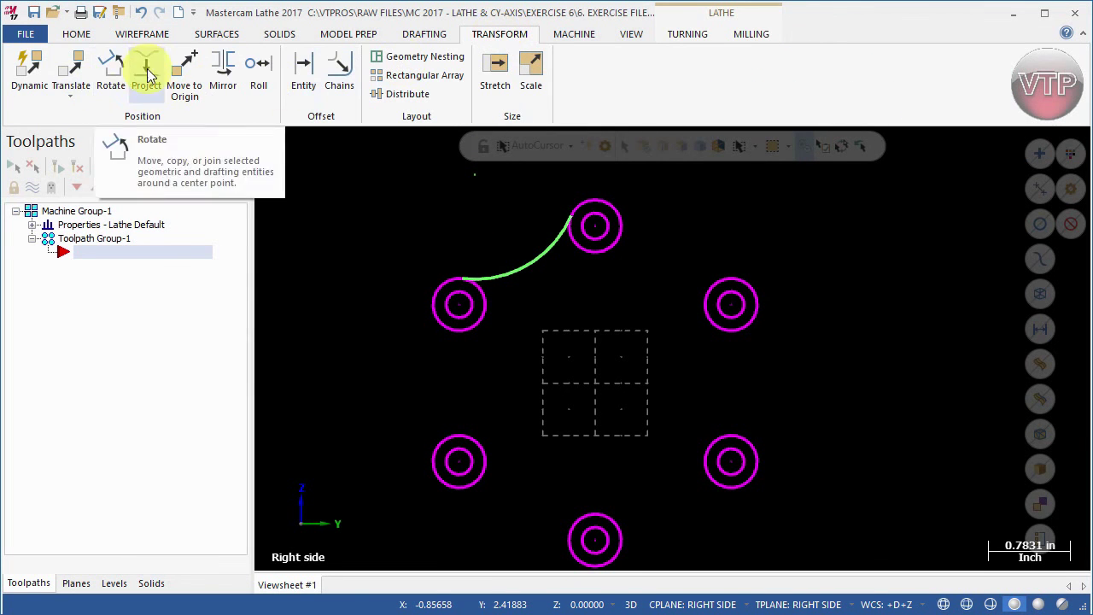
click(110, 68)
click(514, 249)
click(629, 181)
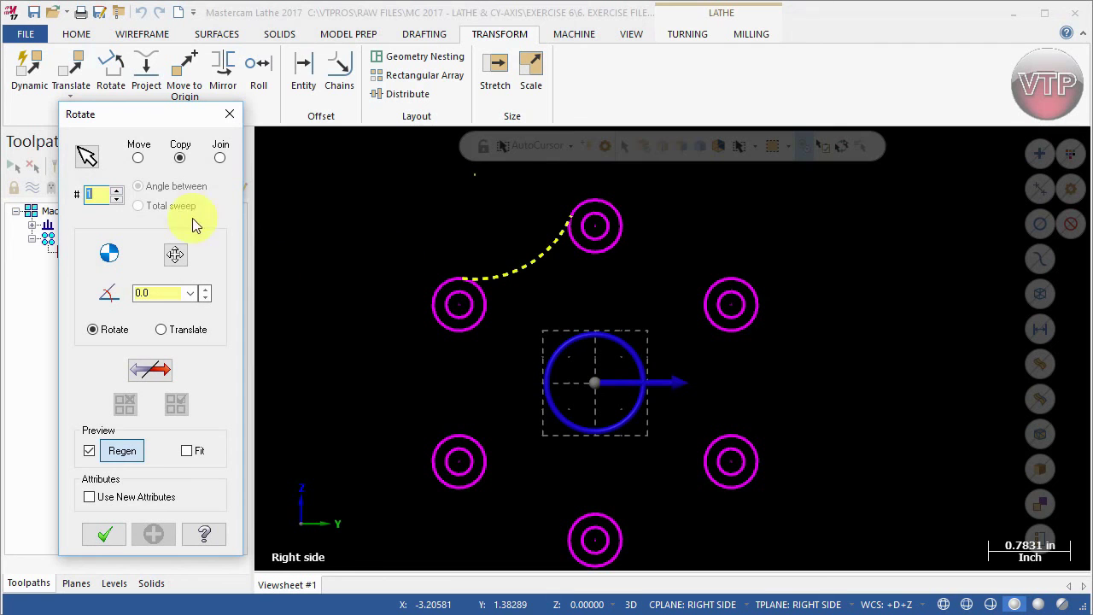
click(158, 293)
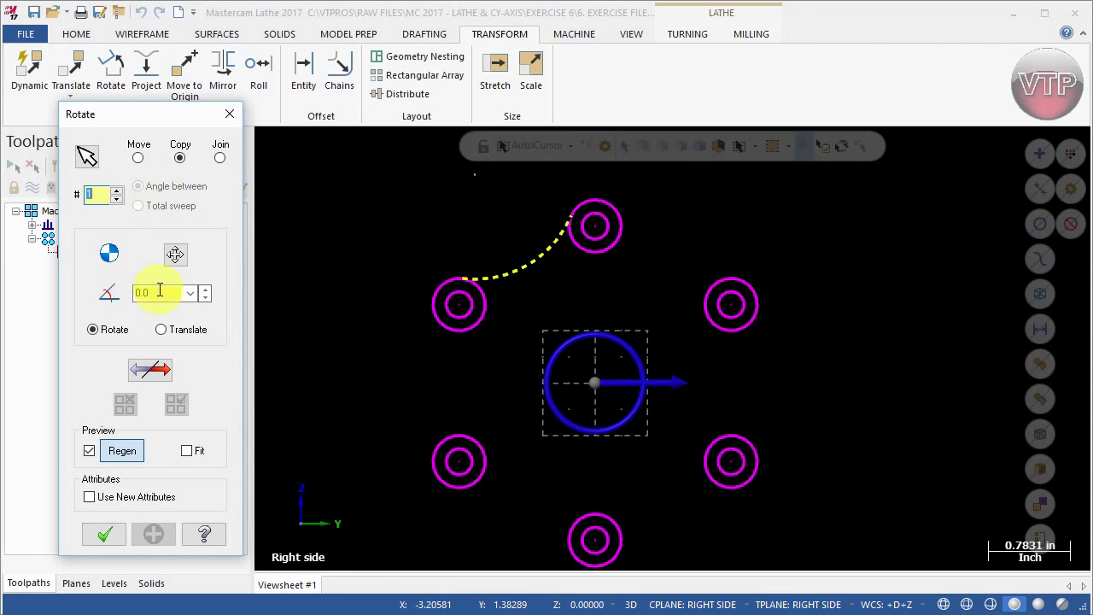
text(60)
click(118, 196)
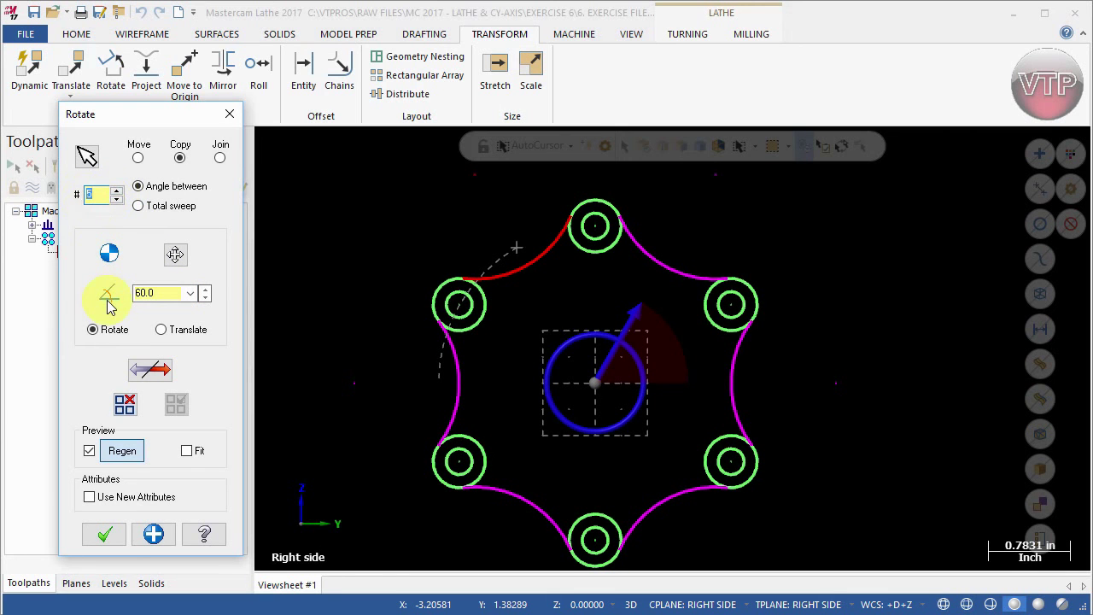
click(117, 533)
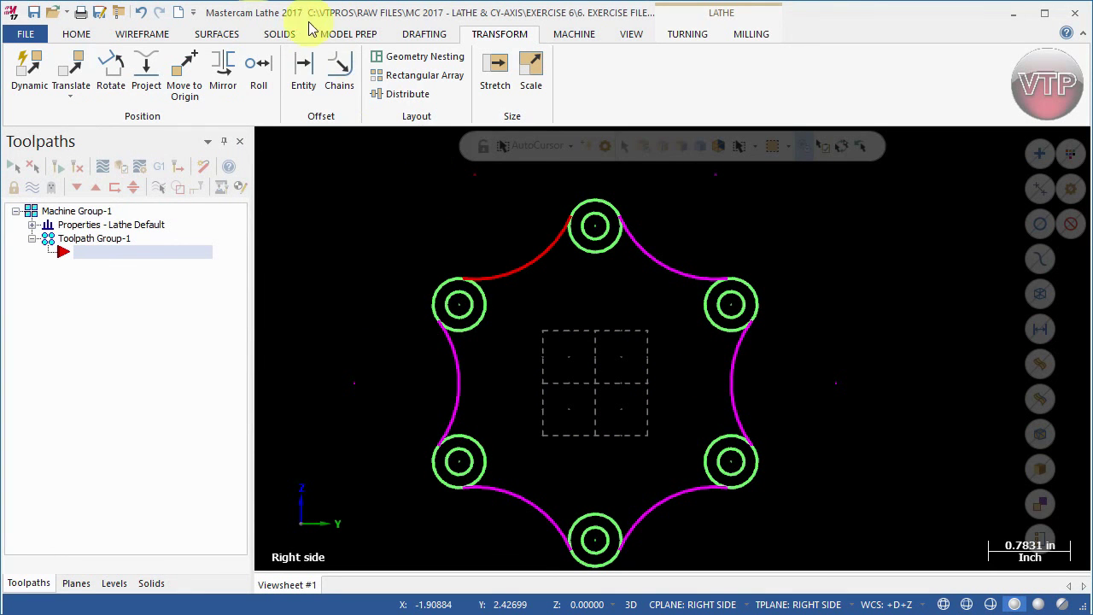
Step: Clear the red and magenta transform colours so the arcs return to normal green geometry
click(79, 34)
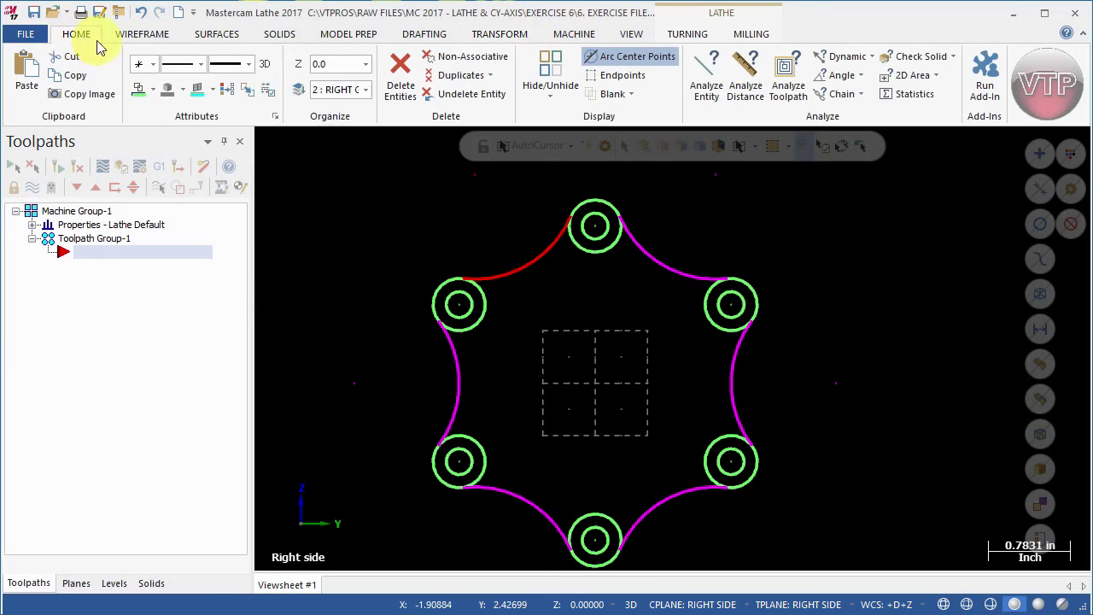
click(227, 90)
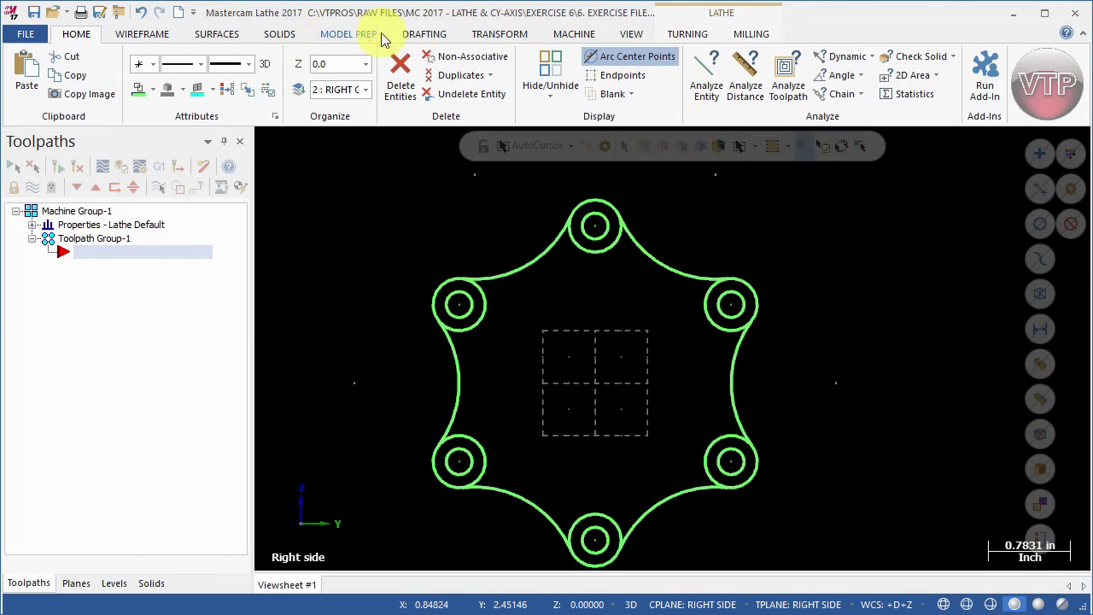
click(158, 39)
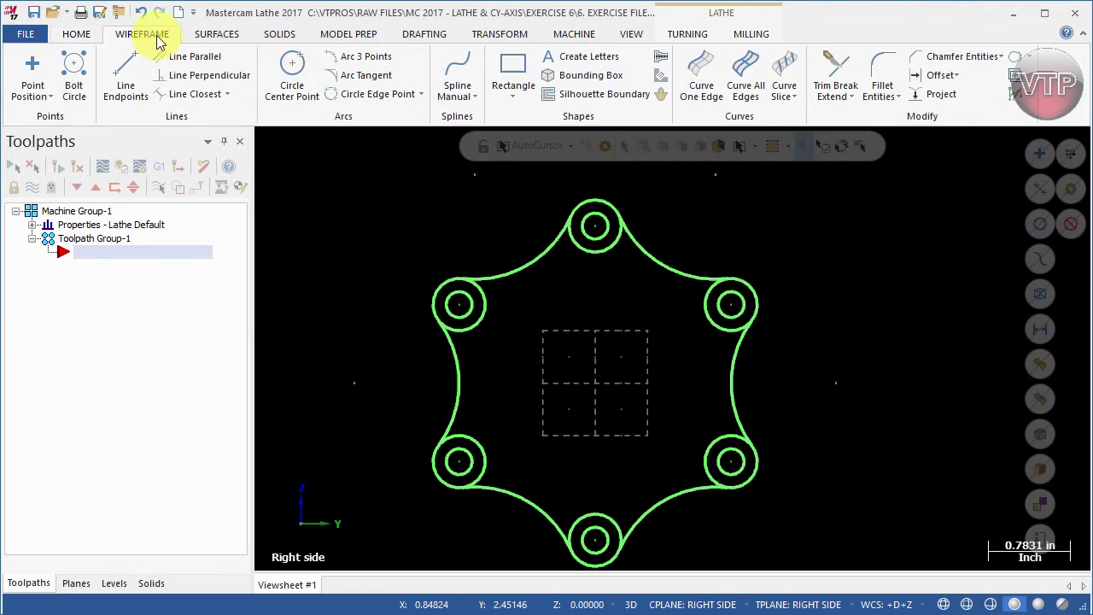
Step: Divide/delete the inner arcs of the top-left, top and upper-right outer circles
click(837, 72)
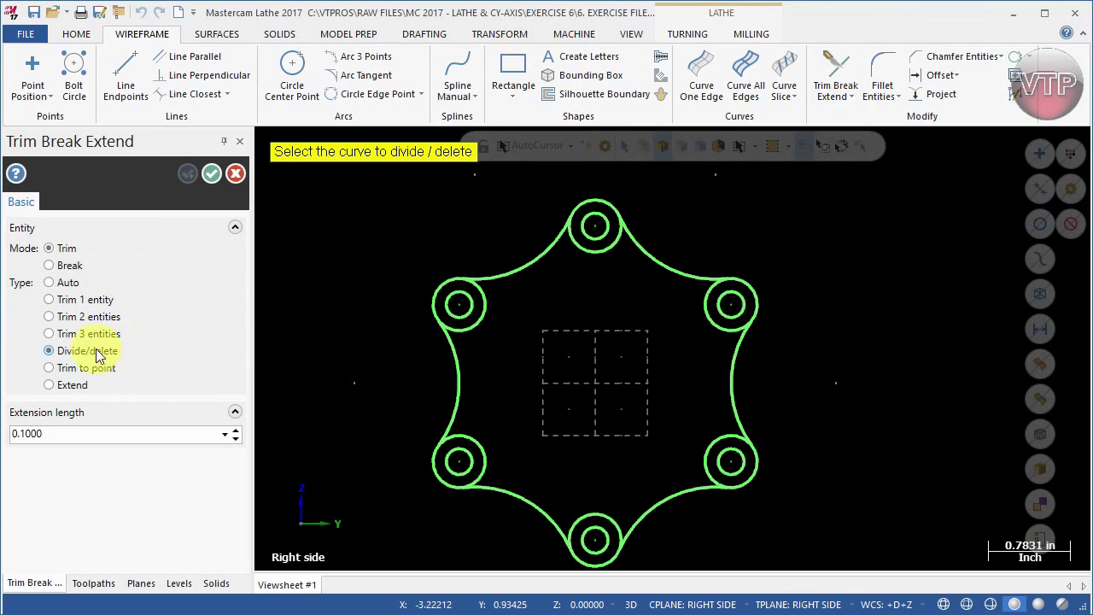
scroll(488, 342, up, 2)
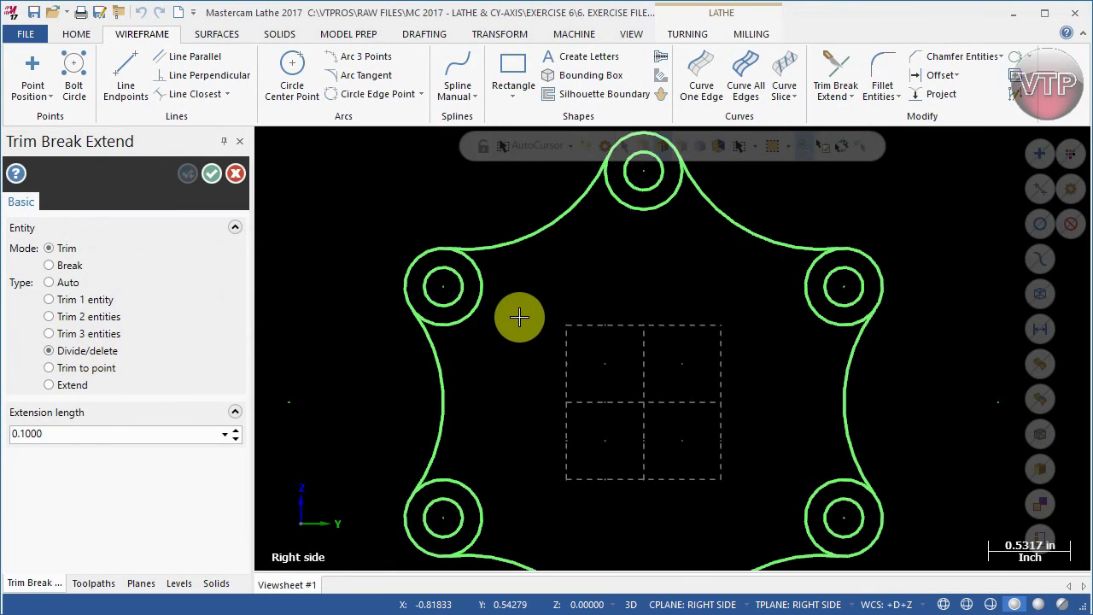
click(471, 315)
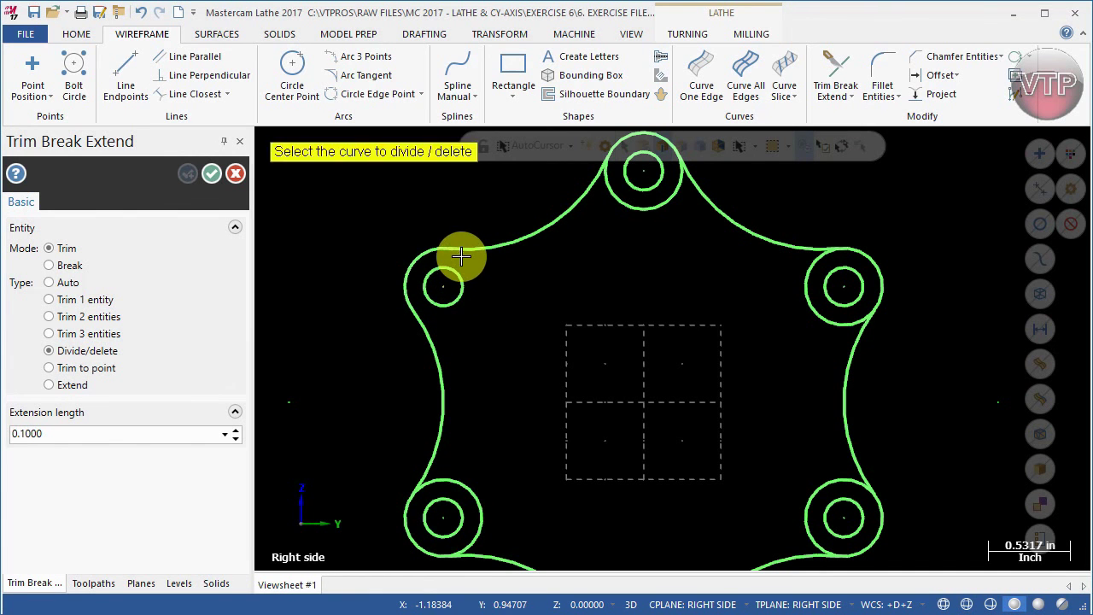
click(622, 212)
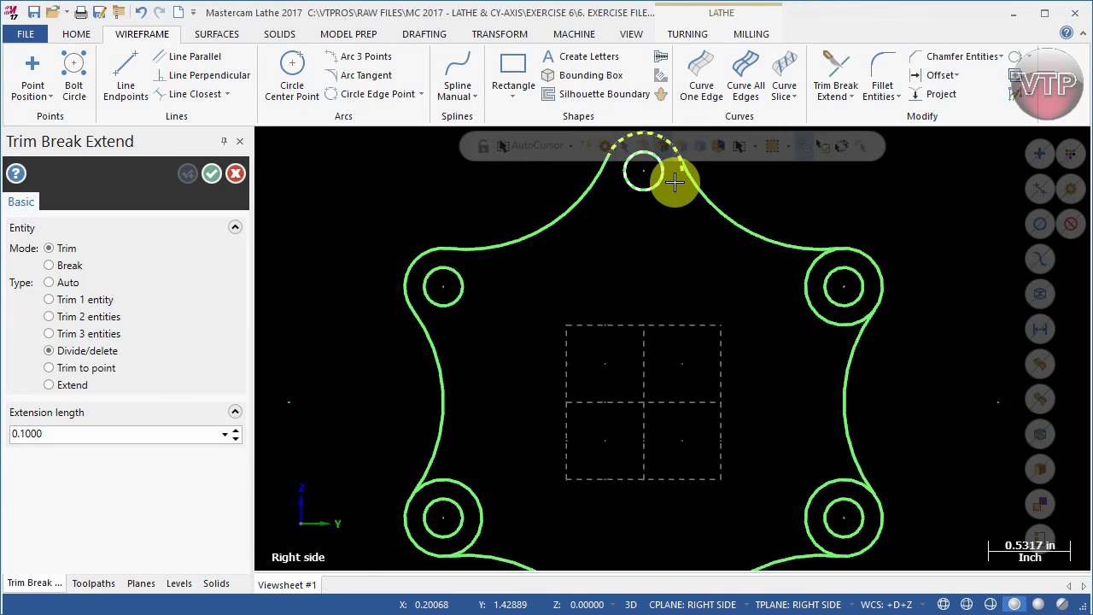
scroll(696, 194, up, 2)
scroll(692, 175, down, 2)
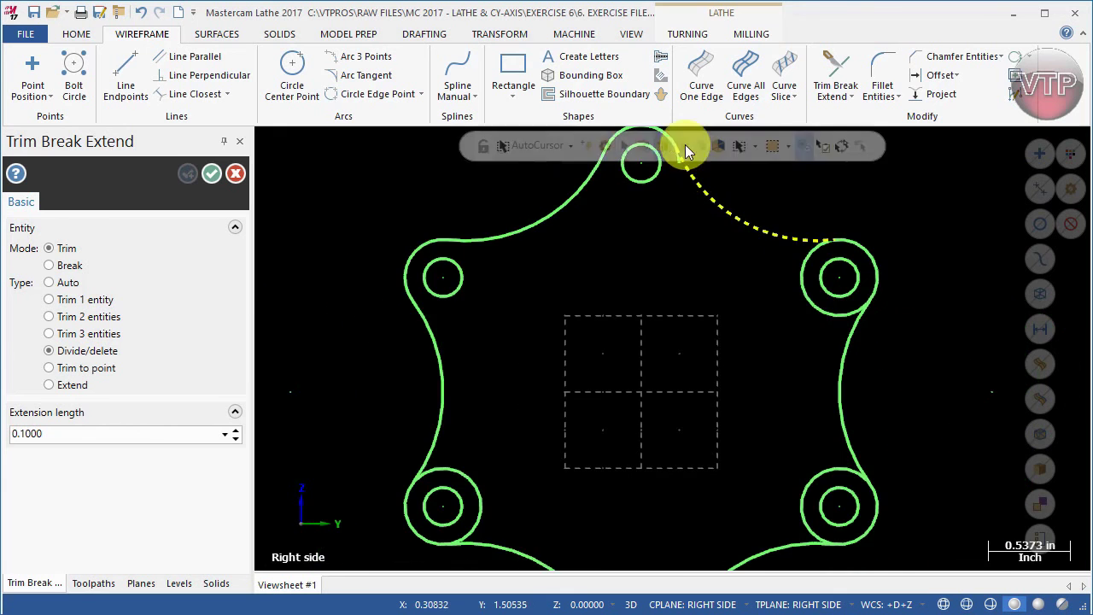
scroll(674, 166, up, 2)
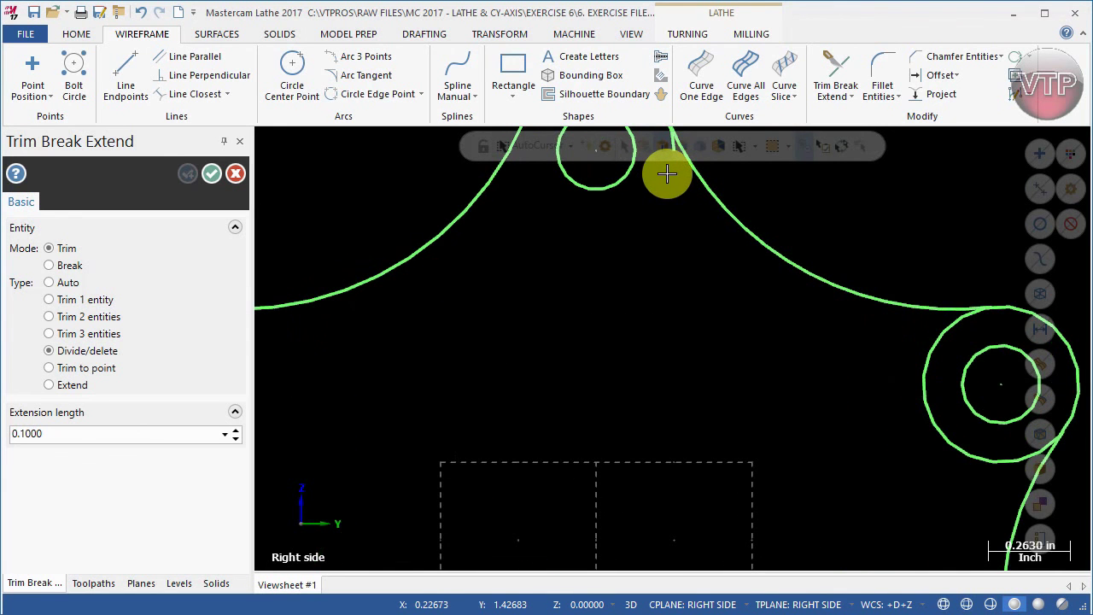
key(Down)
key(Down)
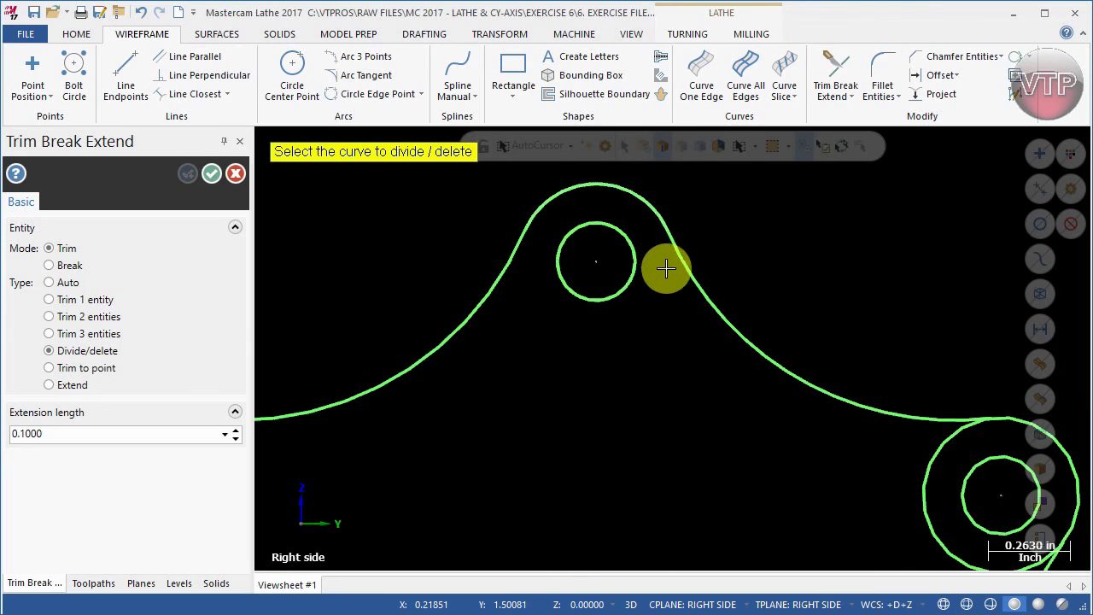
scroll(723, 437, down, 3)
scroll(818, 503, up, 2)
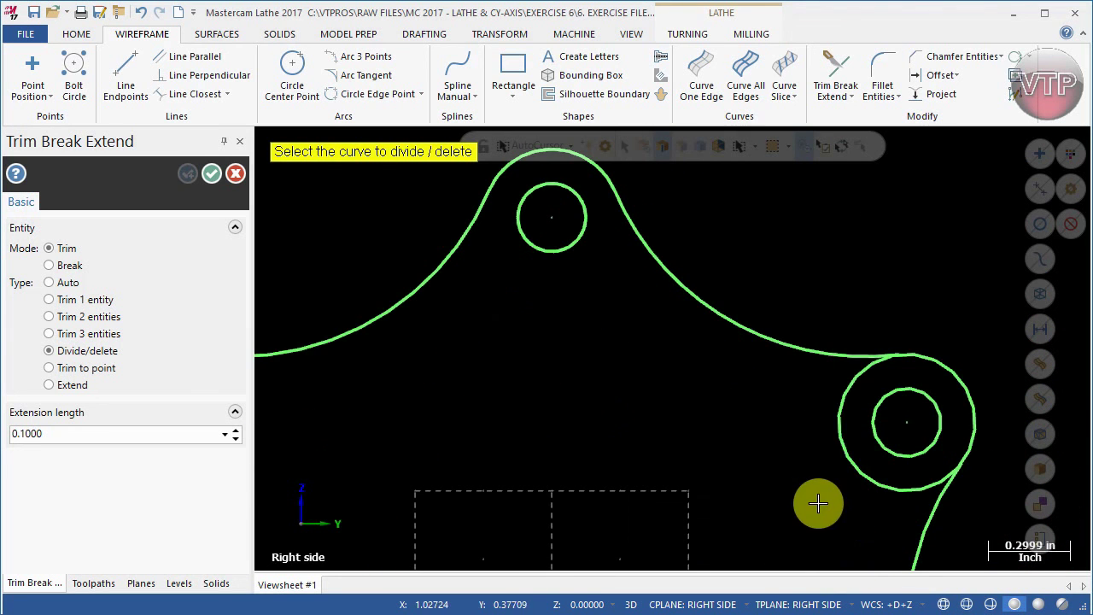
click(830, 420)
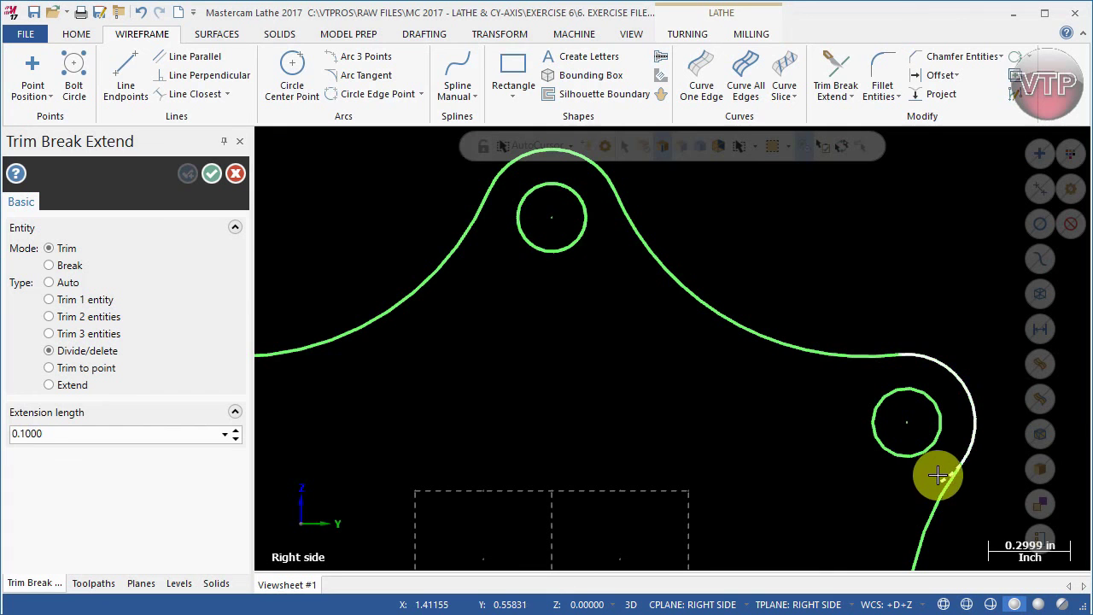
Step: Fit the part and delete the inner arcs of the lower-left, bottom and lower-right outer circles
click(631, 34)
click(26, 68)
scroll(549, 522, up, 5)
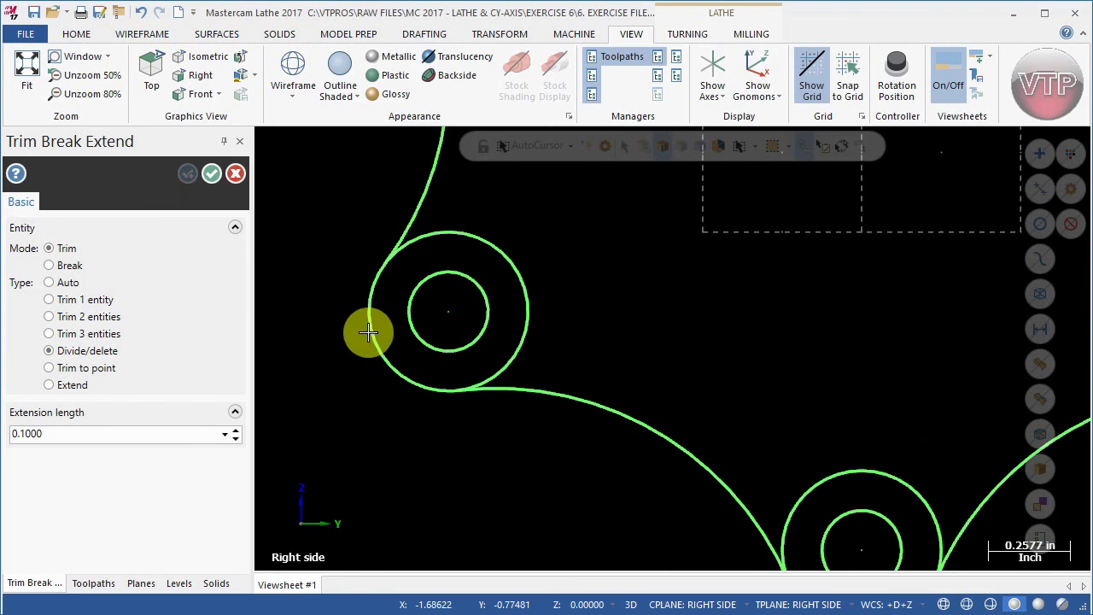
click(531, 287)
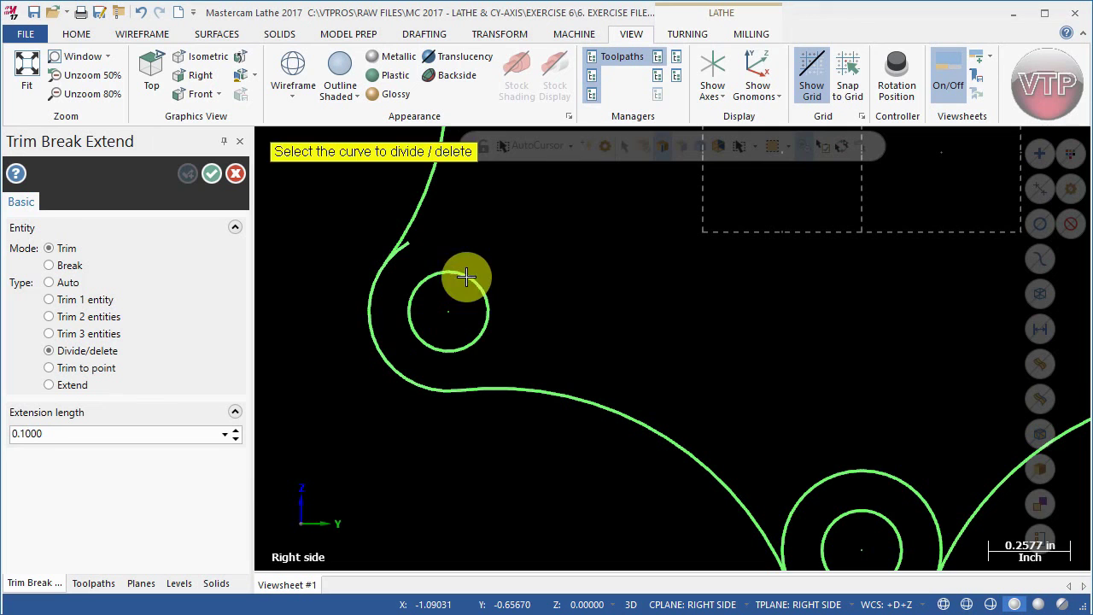
click(879, 462)
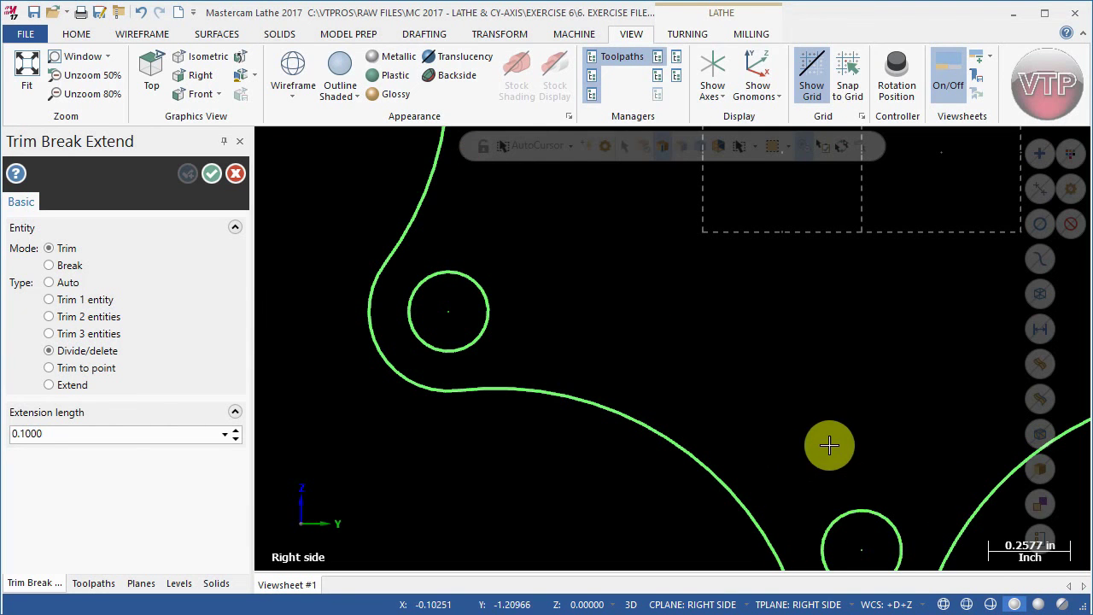
click(24, 68)
scroll(858, 466, up, 3)
scroll(851, 438, up, 4)
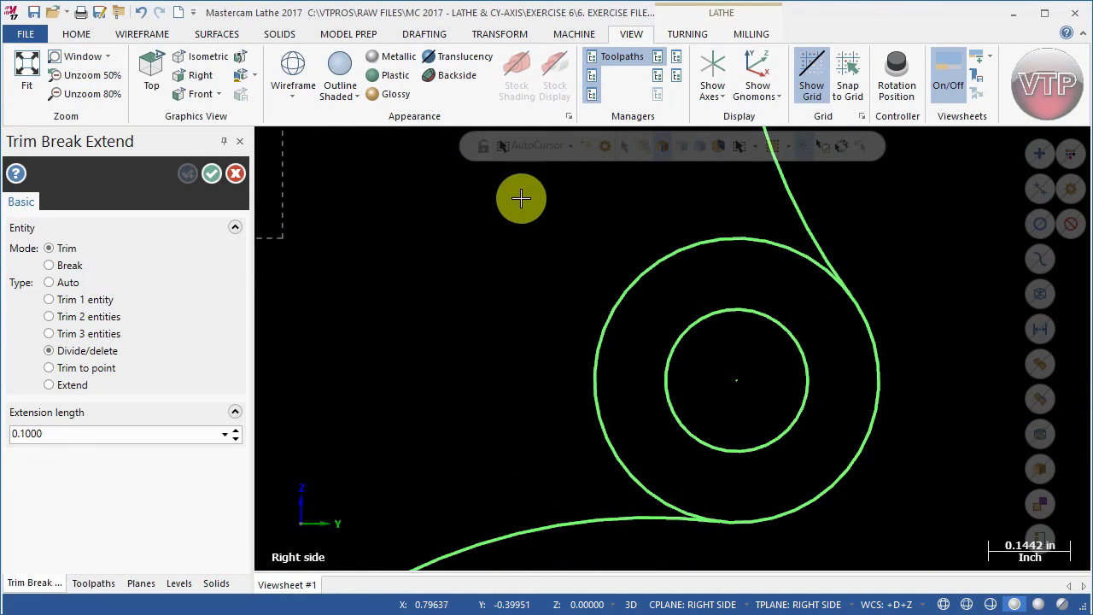
click(612, 278)
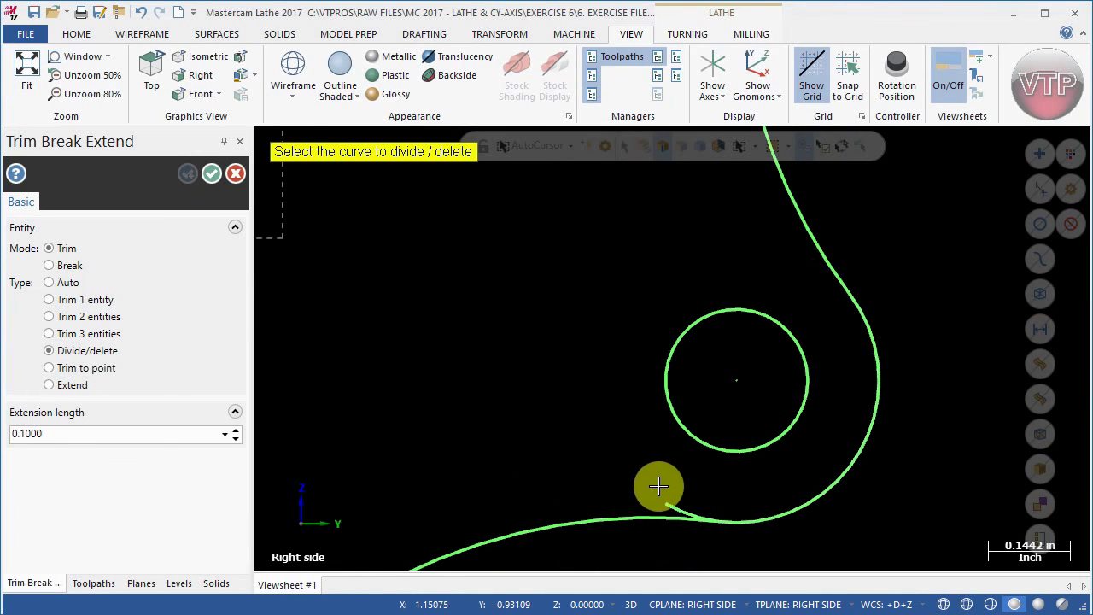
scroll(546, 392, down, 7)
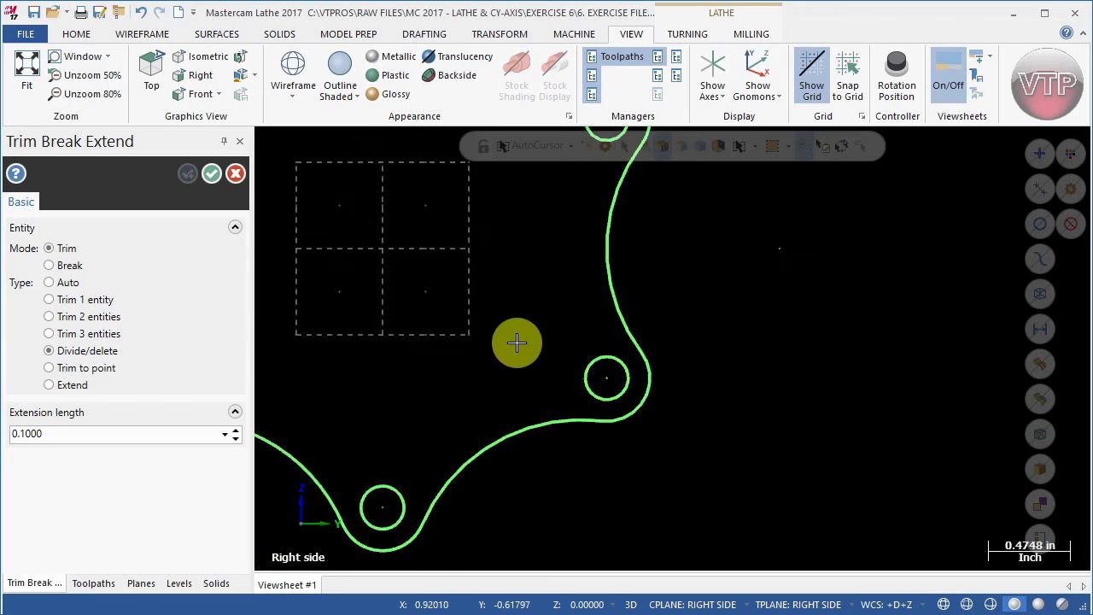
scroll(402, 268, up, 3)
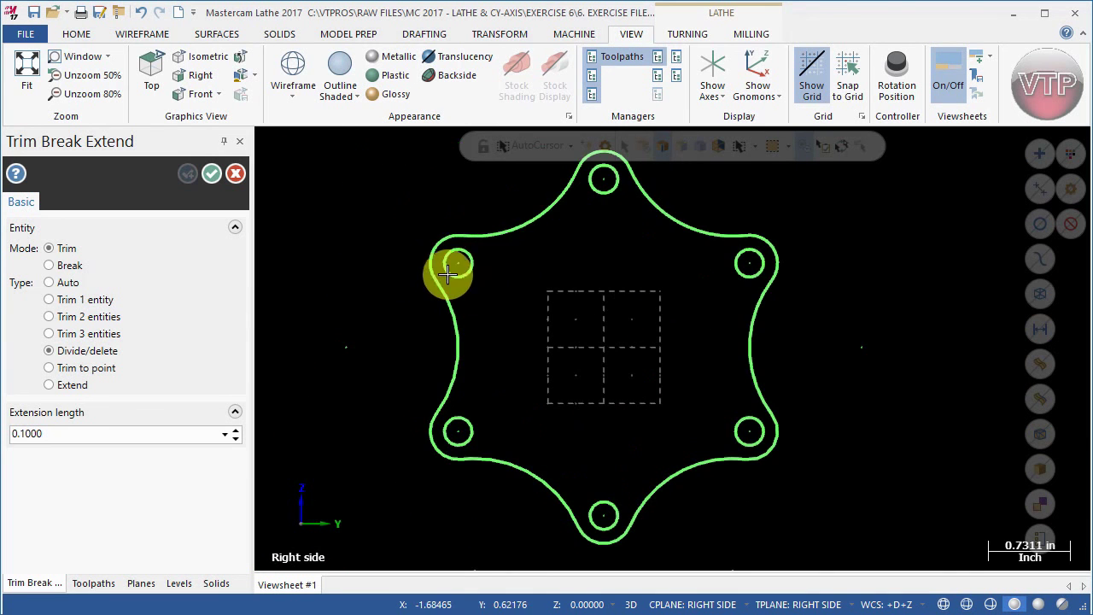
scroll(593, 357, down, 1)
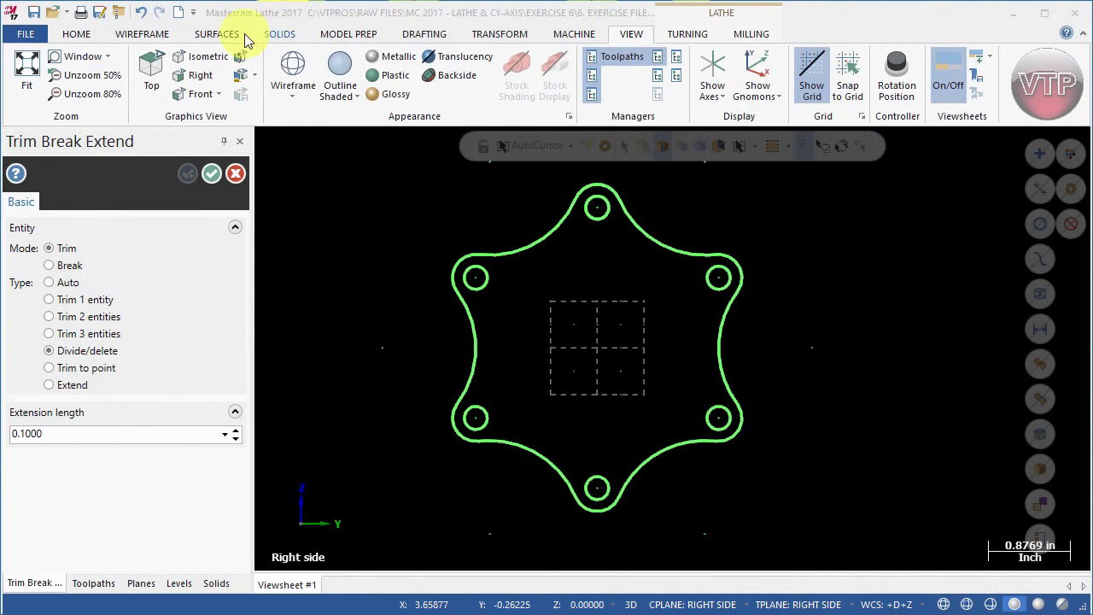
Step: Draw a 0.5-diameter circle centred on the part origin
click(142, 35)
click(292, 75)
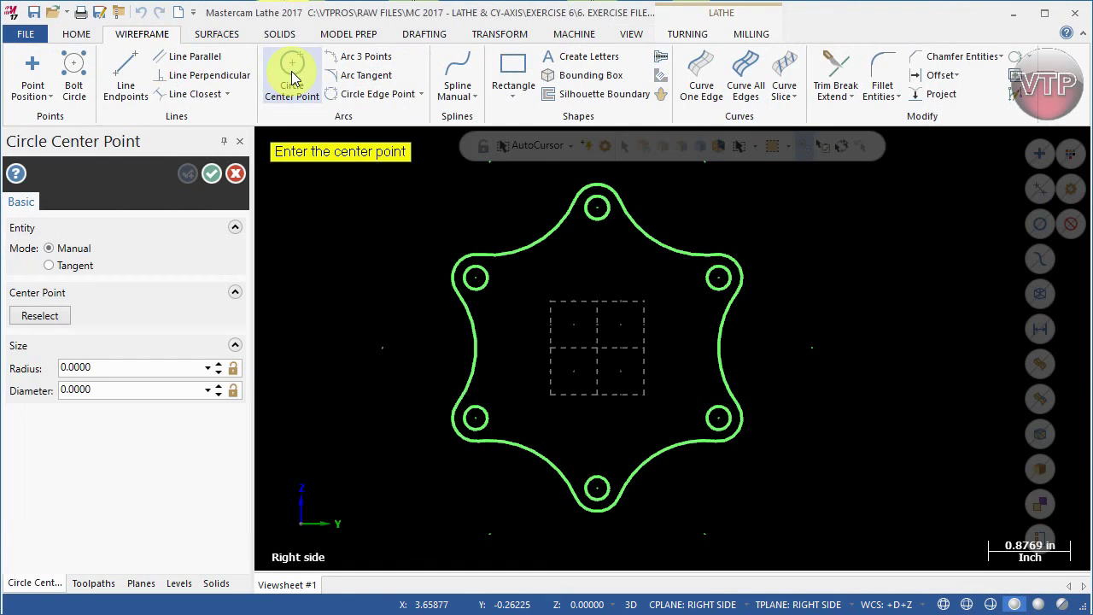
click(597, 348)
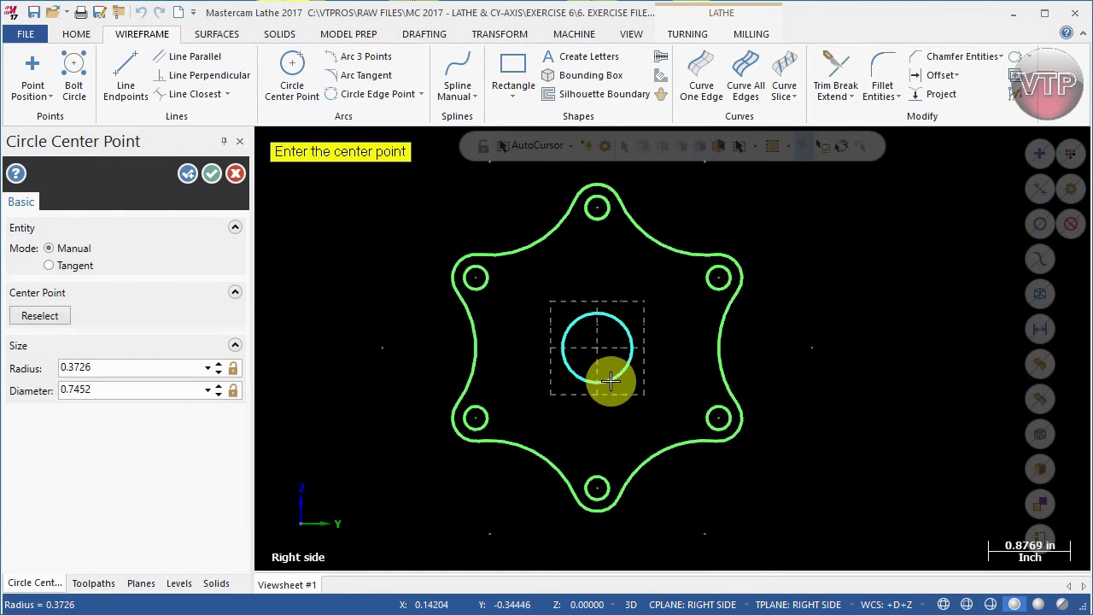
click(134, 388)
text(0.5)
key(Return)
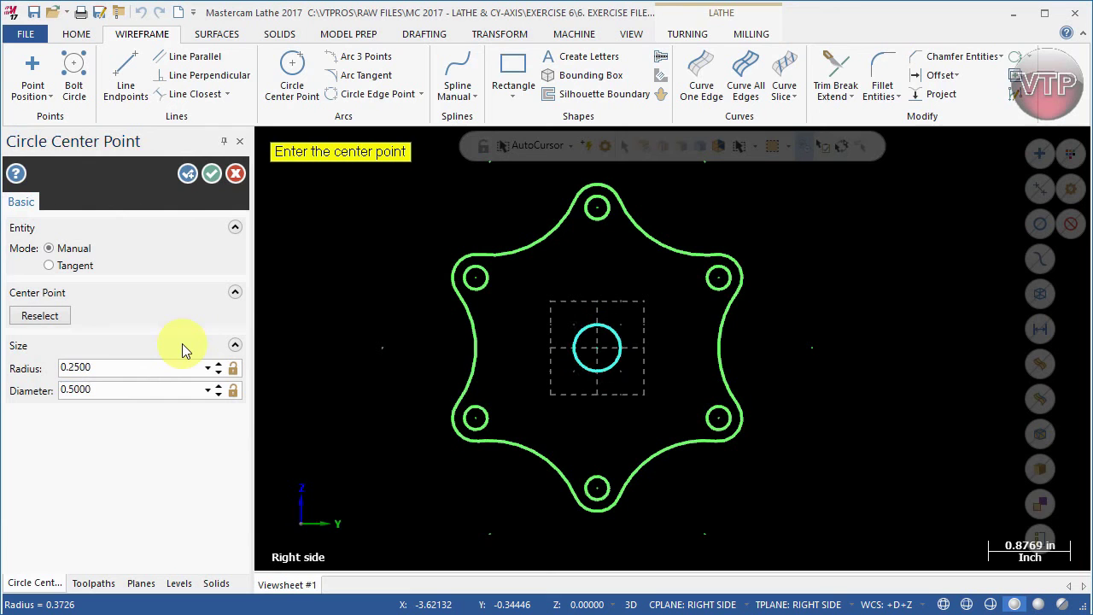
click(212, 173)
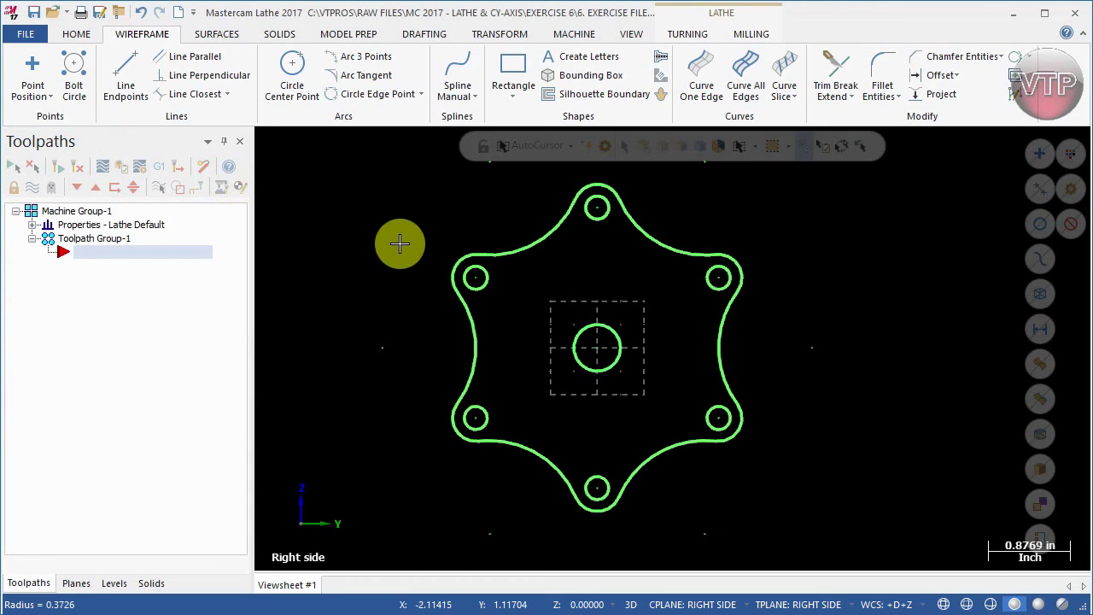